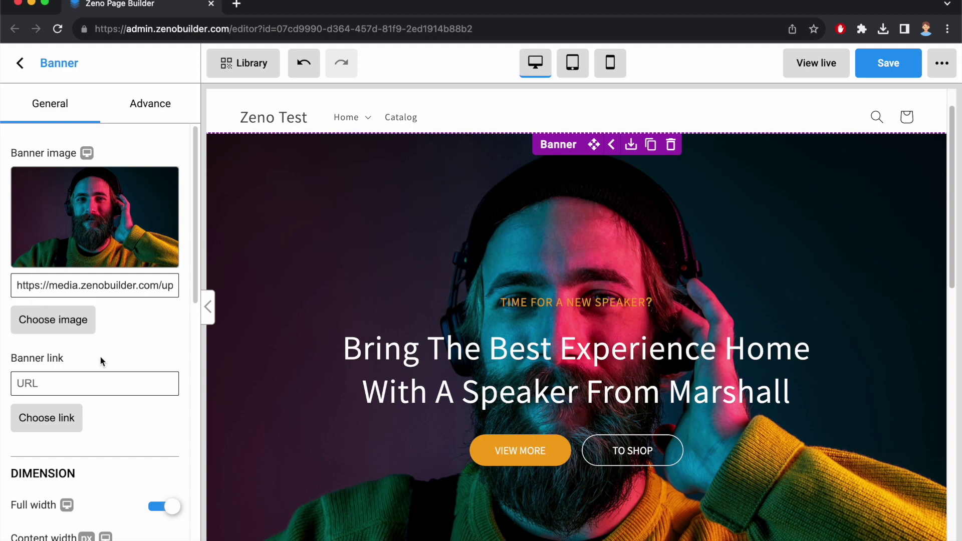
Link the banner to the page "(Lorem ipsum)fad)".
{"action": "left_click", "coordinate": [56, 419]}
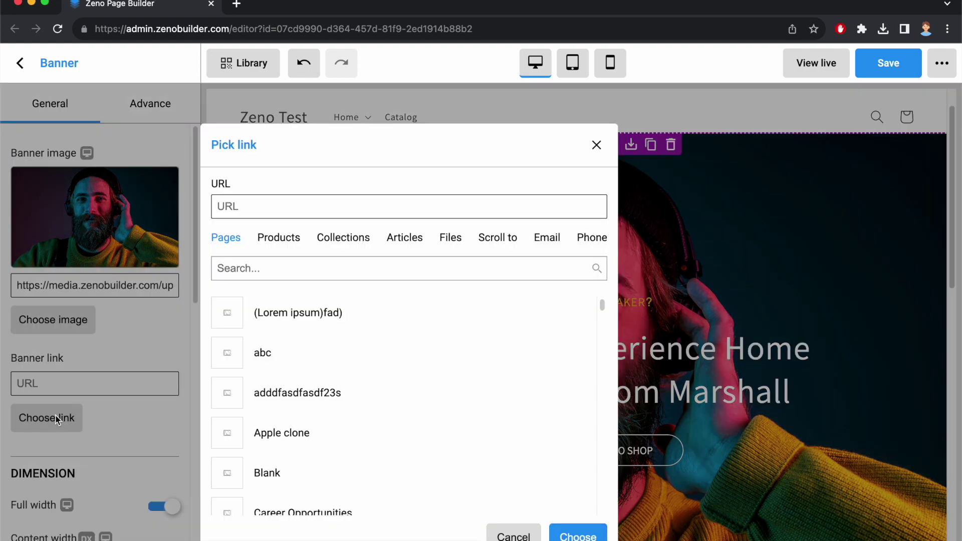
{"action": "left_click", "coordinate": [346, 312]}
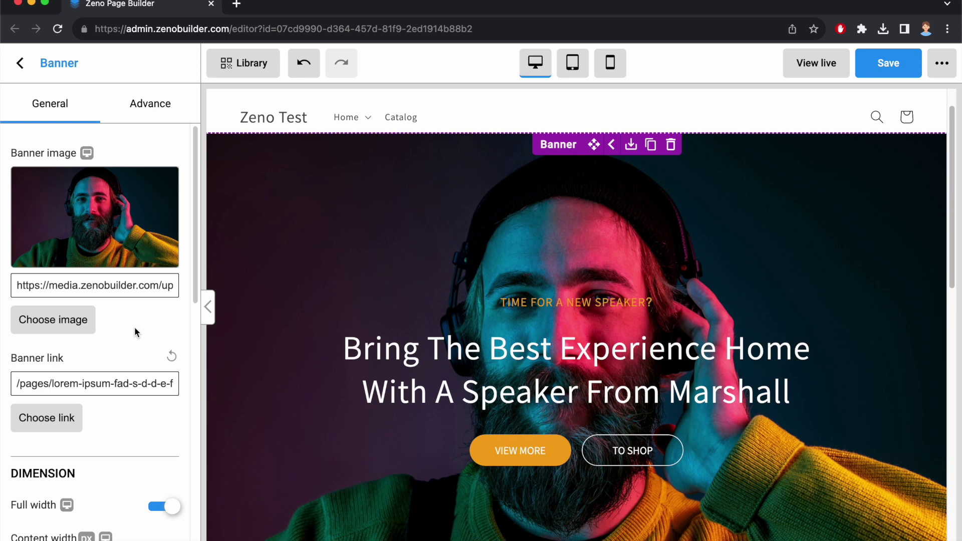
Try the banner without full width and with a 500 px content width, restoring both settings.
{"action": "scroll", "coordinate": [128, 305], "scroll_direction": "down", "scroll_amount": 4}
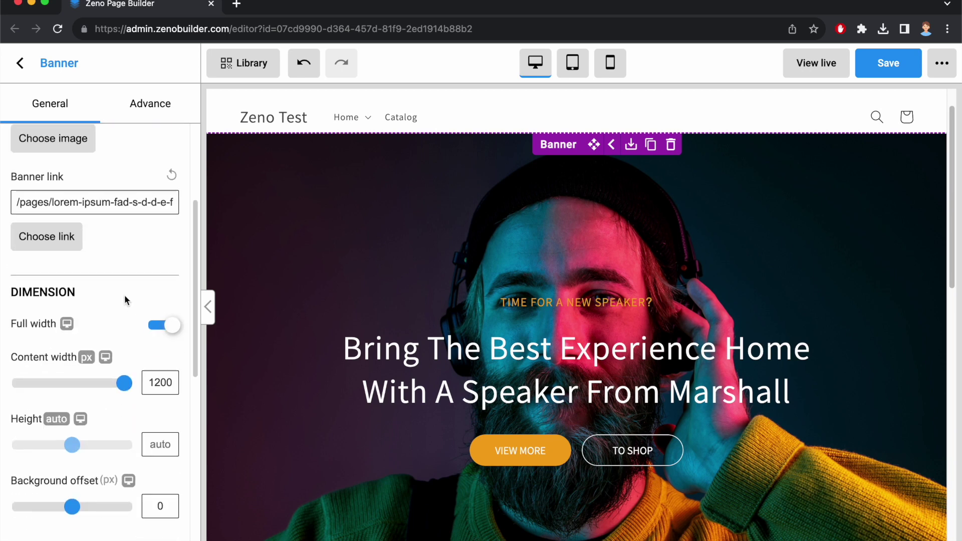
{"action": "left_click", "coordinate": [169, 327]}
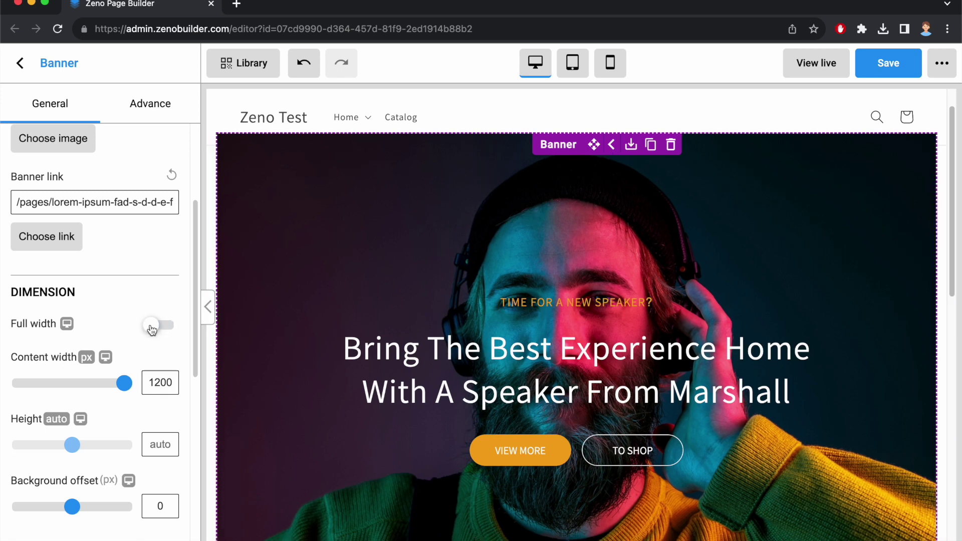
{"action": "left_click", "coordinate": [152, 327]}
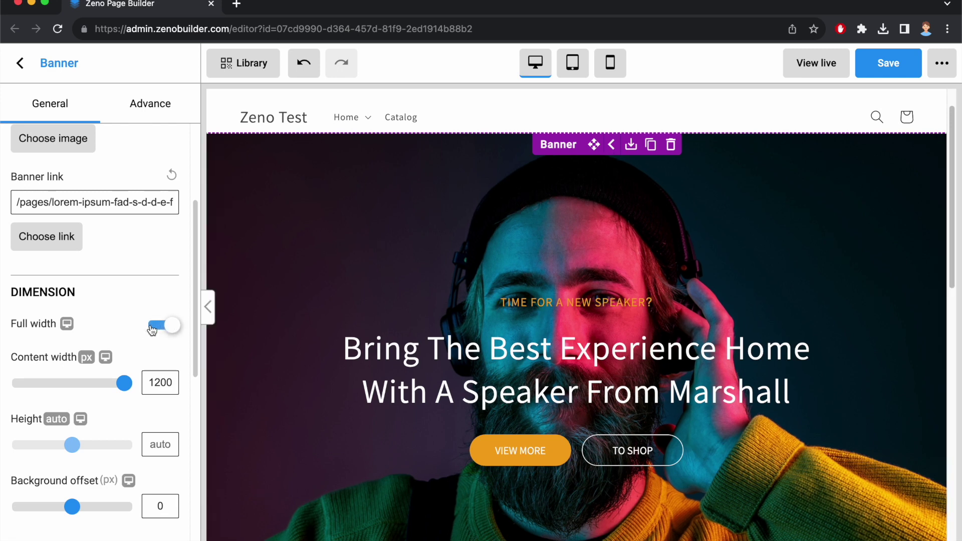
{"action": "scroll", "coordinate": [100, 326], "scroll_direction": "down", "scroll_amount": 1}
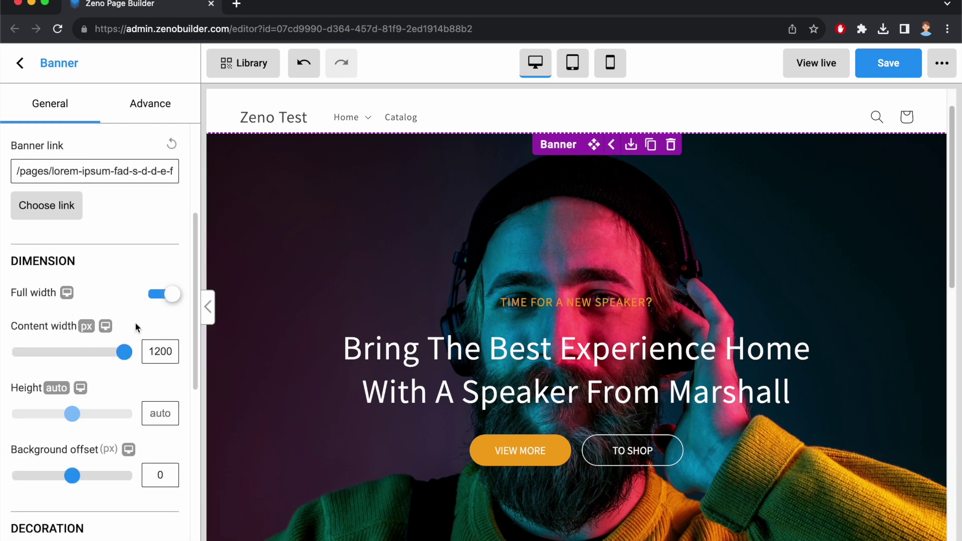
{"action": "left_click_drag", "start_coordinate": [128, 356], "coordinate": [62, 354]}
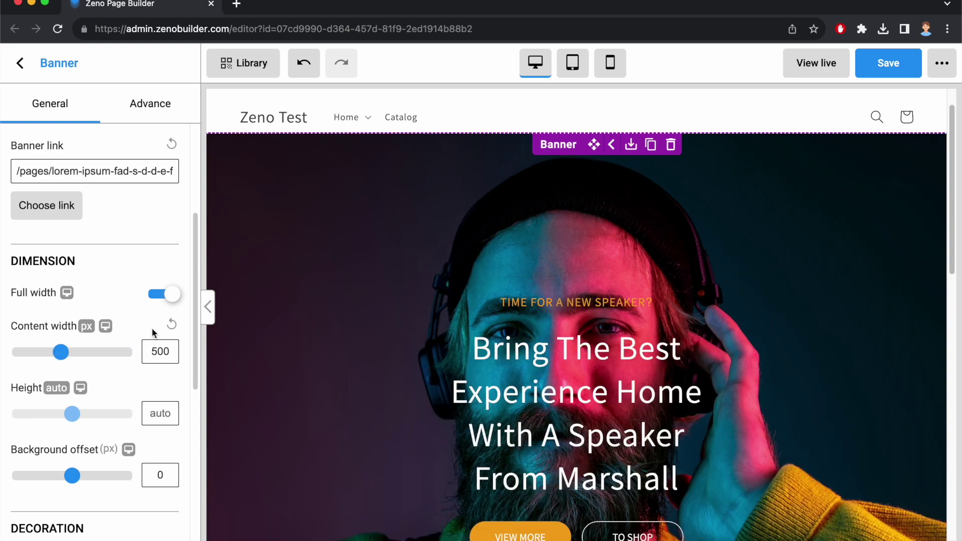
{"action": "left_click", "coordinate": [172, 324]}
Try a custom banner height and return the height to auto.
{"action": "scroll", "coordinate": [127, 326], "scroll_direction": "down", "scroll_amount": 1}
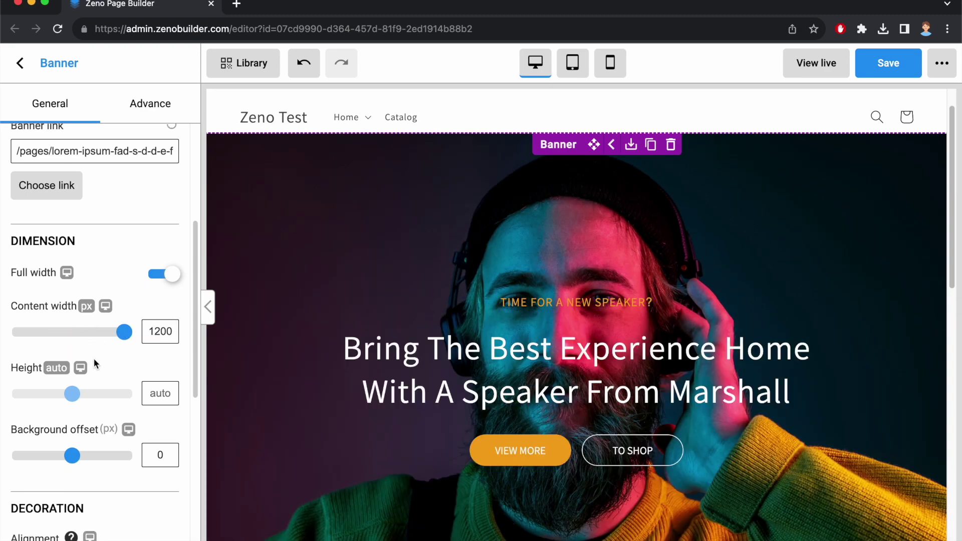
{"action": "left_click", "coordinate": [56, 367]}
{"action": "left_click", "coordinate": [64, 398]}
{"action": "left_click_drag", "start_coordinate": [69, 398], "coordinate": [118, 394]}
{"action": "left_click", "coordinate": [54, 370]}
{"action": "left_click", "coordinate": [55, 382]}
Try background offsets of -150 px and 110 px on the banner and reset the offset to its default.
{"action": "scroll", "coordinate": [32, 323], "scroll_direction": "down", "scroll_amount": 2}
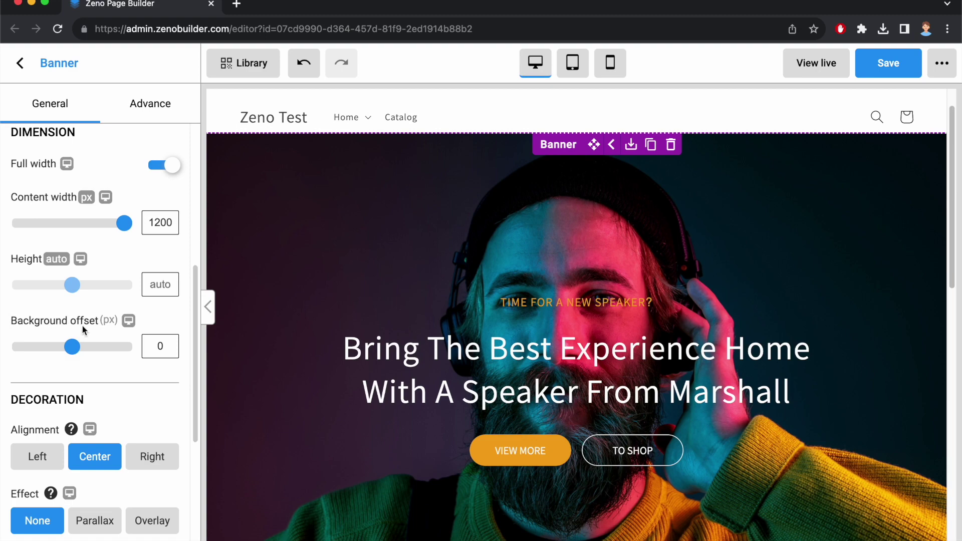
{"action": "left_click_drag", "start_coordinate": [72, 347], "coordinate": [32, 347]}
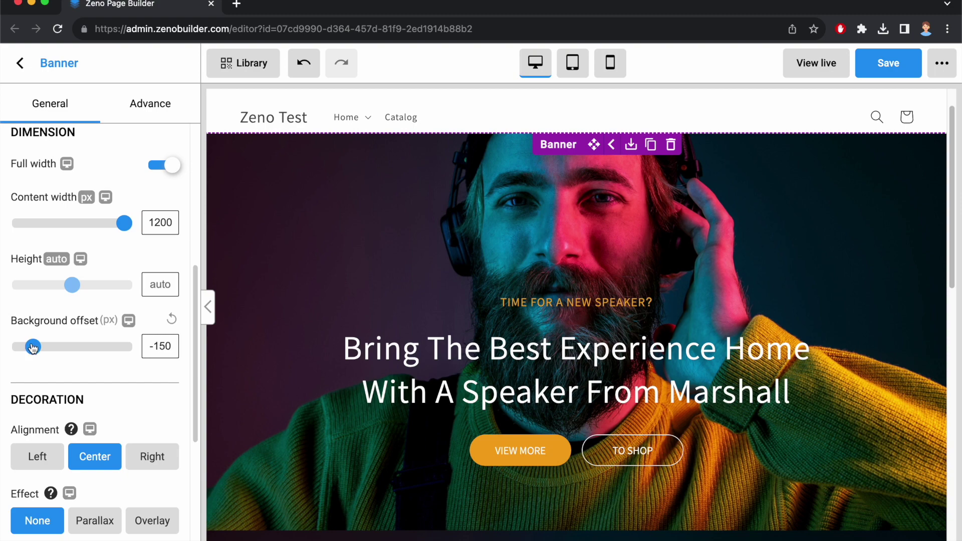
{"action": "left_click_drag", "start_coordinate": [33, 347], "coordinate": [102, 352]}
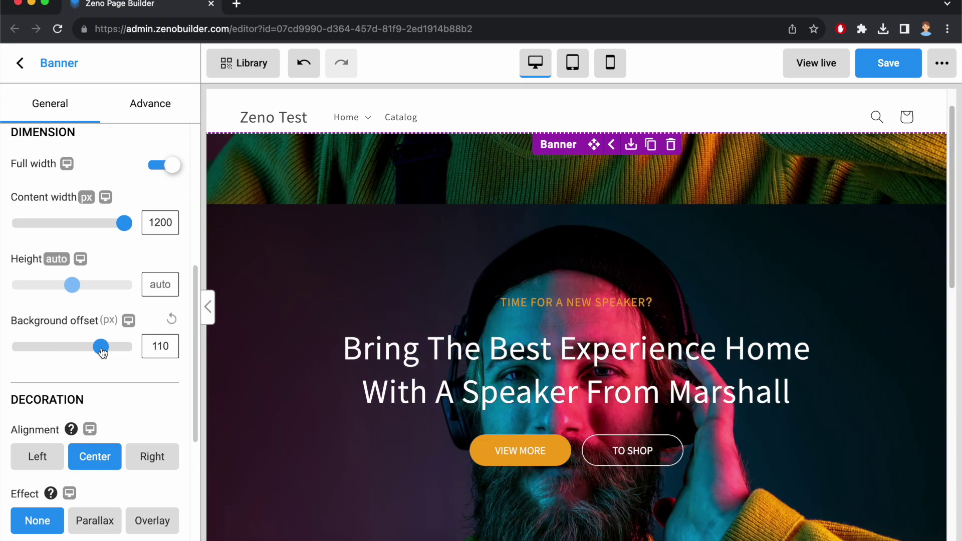
{"action": "left_click", "coordinate": [172, 319]}
Compare left, center and right alignment of the banner content at 600 px content width, restoring center alignment and the default width.
{"action": "scroll", "coordinate": [120, 380], "scroll_direction": "down", "scroll_amount": 1}
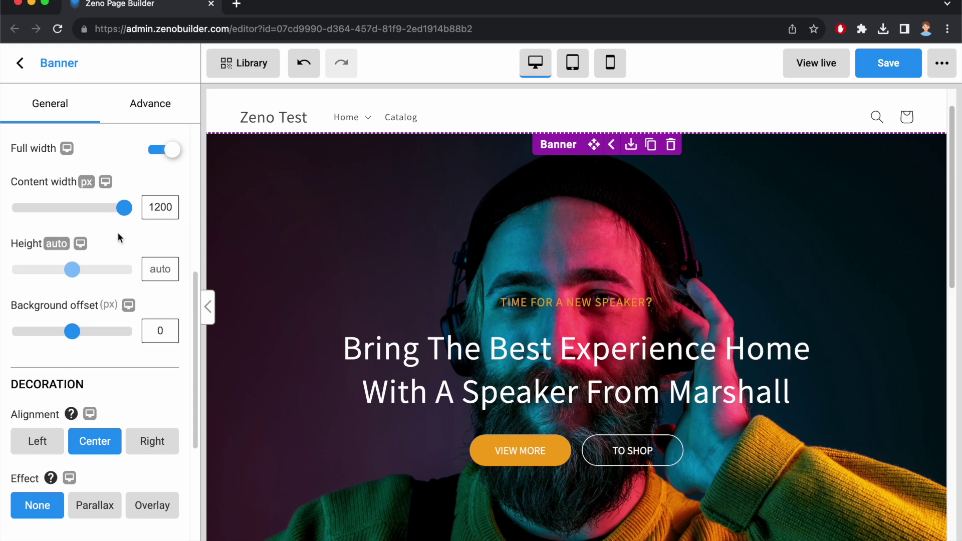
{"action": "double_click", "coordinate": [161, 209]}
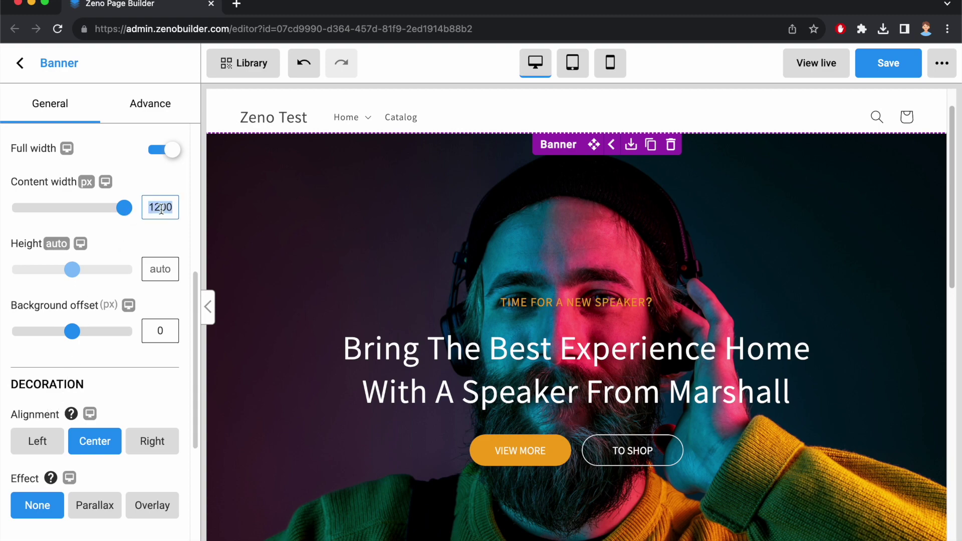
{"action": "type", "text": "600"}
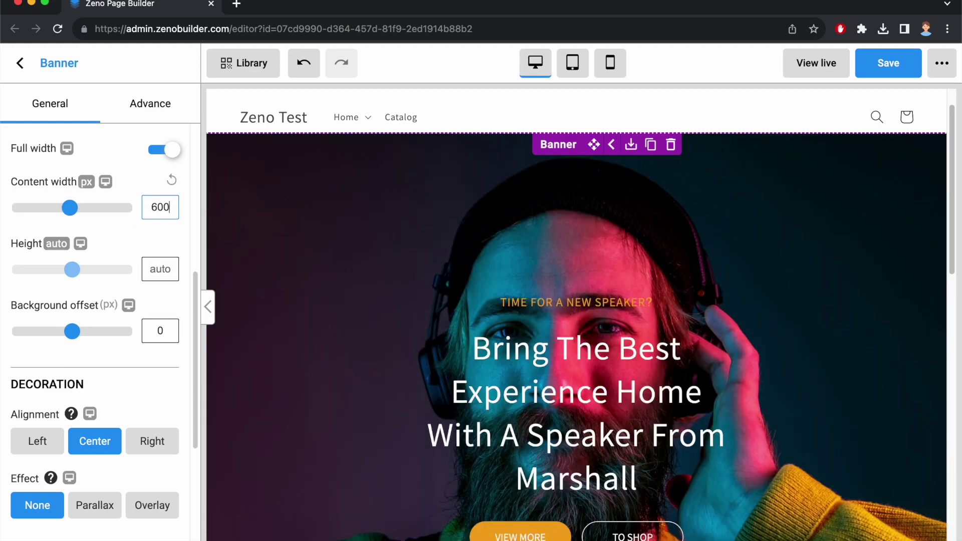
{"action": "scroll", "coordinate": [98, 341], "scroll_direction": "down", "scroll_amount": 2}
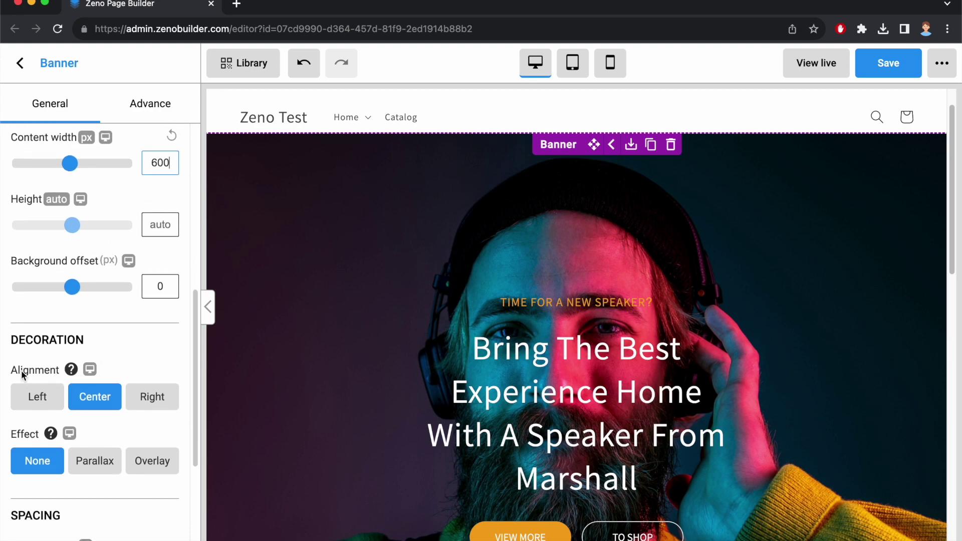
{"action": "left_click", "coordinate": [56, 406]}
{"action": "left_click", "coordinate": [102, 403]}
{"action": "left_click", "coordinate": [152, 403]}
{"action": "left_click", "coordinate": [94, 400]}
{"action": "left_click", "coordinate": [171, 135]}
Try the Parallax and Overlay effects on the banner and set the effect back to None.
{"action": "scroll", "coordinate": [113, 337], "scroll_direction": "down", "scroll_amount": 4}
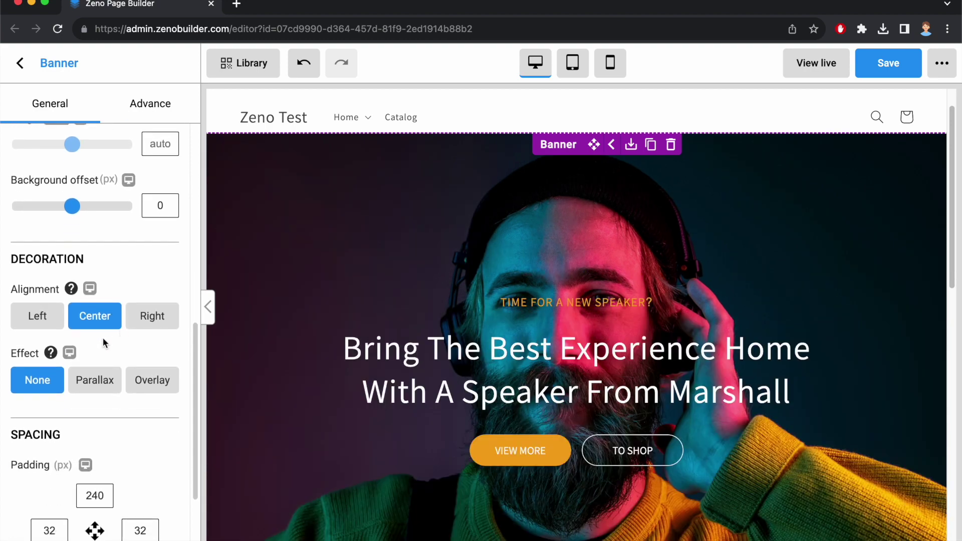
{"action": "left_click", "coordinate": [99, 380]}
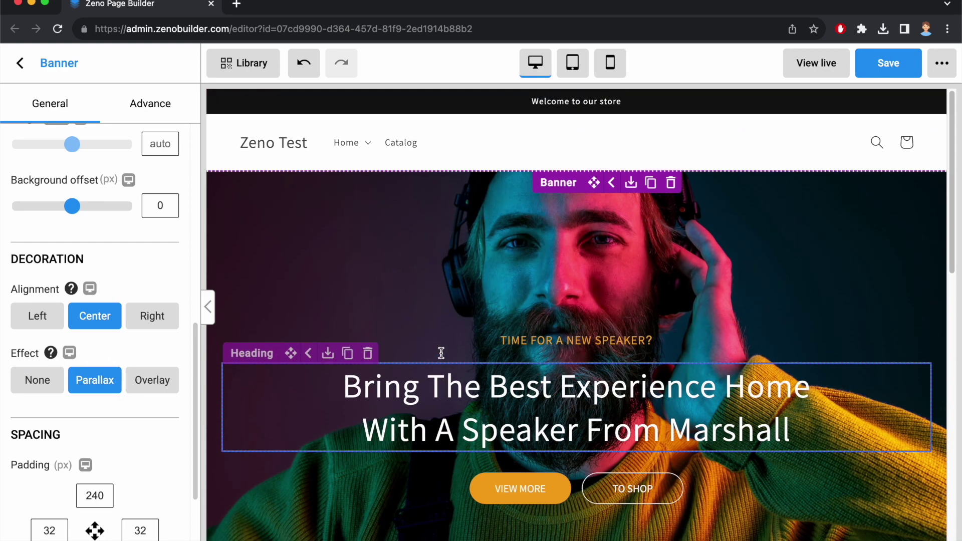
{"action": "left_click", "coordinate": [170, 381]}
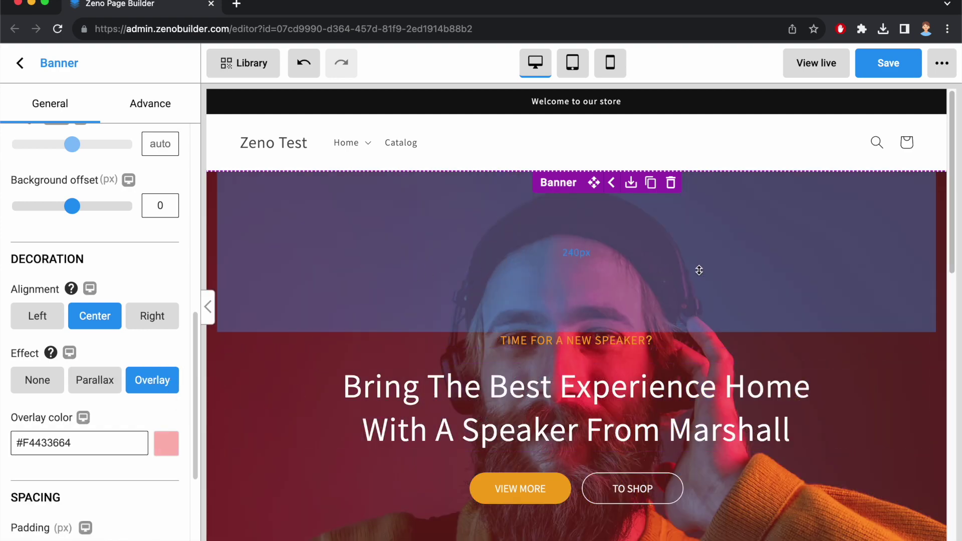
{"action": "left_click", "coordinate": [22, 385]}
Toggle the banner's visibility off and on in the desktop, tablet and mobile views, leaving its opacity at 1.
{"action": "scroll", "coordinate": [151, 356], "scroll_direction": "down", "scroll_amount": 4}
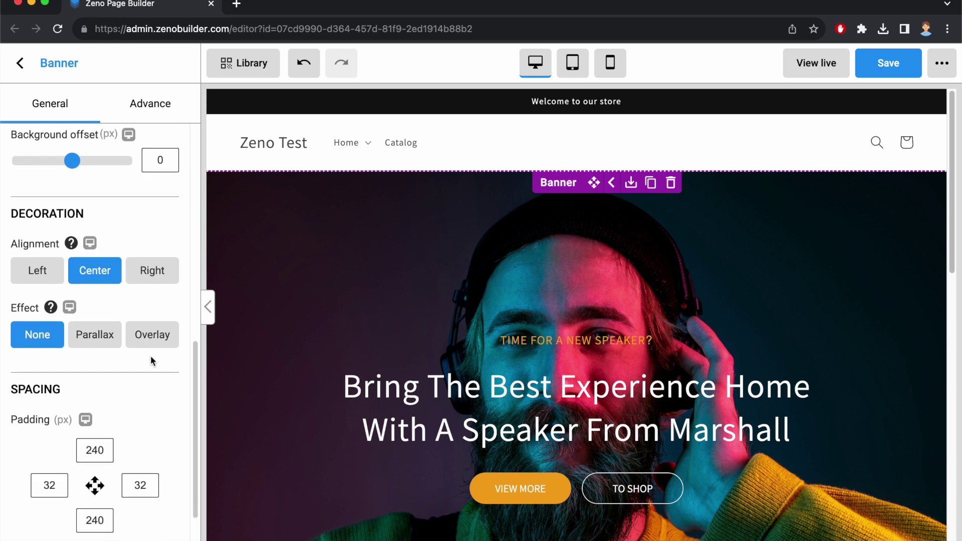
{"action": "left_click", "coordinate": [159, 117]}
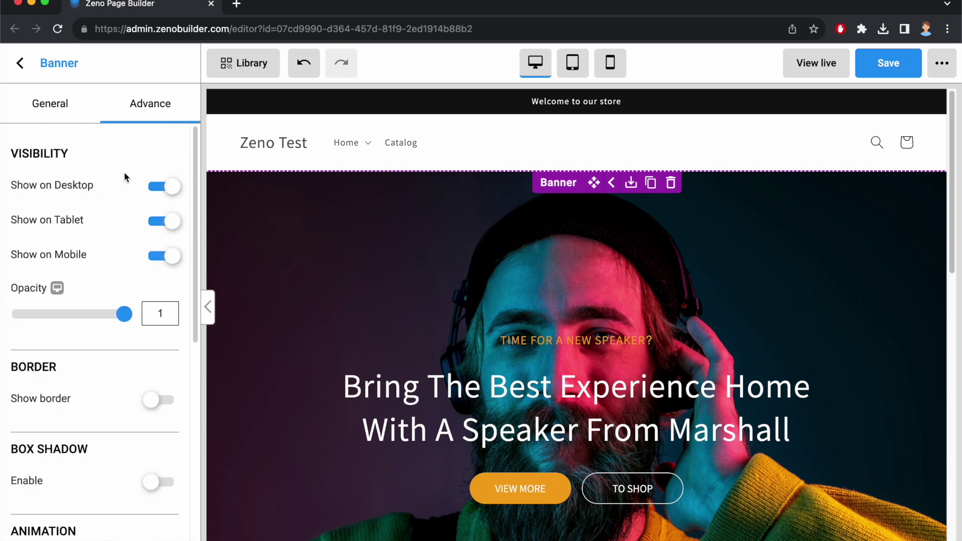
{"action": "left_click", "coordinate": [165, 186]}
{"action": "left_click", "coordinate": [165, 187]}
{"action": "left_click", "coordinate": [566, 67]}
{"action": "left_click", "coordinate": [164, 221]}
{"action": "left_click", "coordinate": [164, 221]}
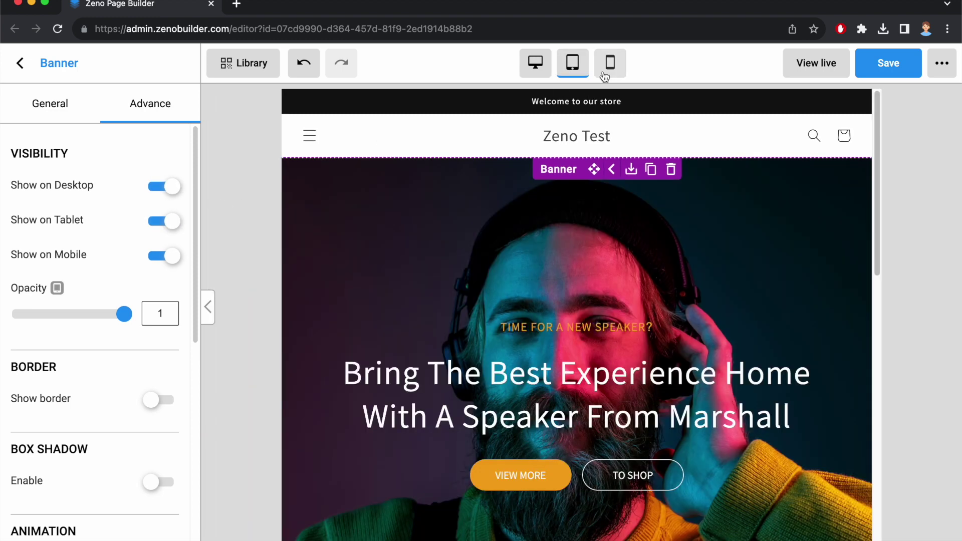
{"action": "left_click", "coordinate": [605, 73]}
{"action": "left_click", "coordinate": [165, 256]}
{"action": "left_click", "coordinate": [164, 256]}
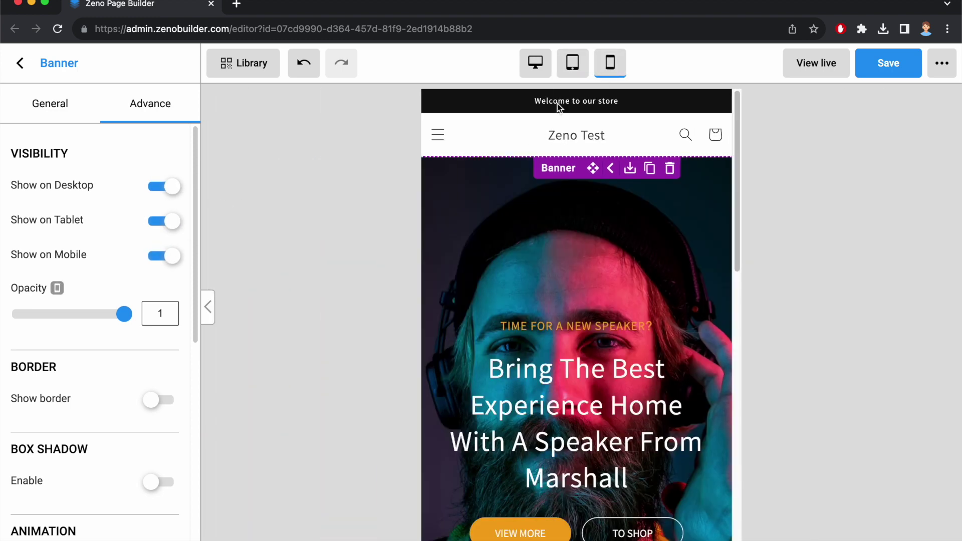
{"action": "left_click", "coordinate": [535, 63]}
{"action": "mouse_move", "coordinate": [124, 314]}
{"action": "left_mouse_down"}
{"action": "mouse_move", "coordinate": [57, 314]}
{"action": "mouse_move", "coordinate": [131, 319]}
{"action": "left_mouse_up"}
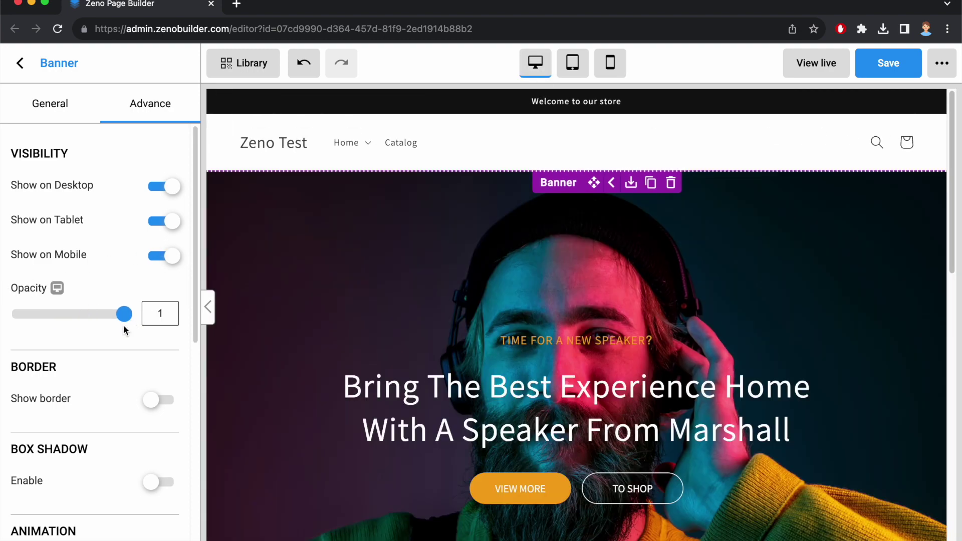
Try a banner border in red #E74B4B and turn the border off again.
{"action": "scroll", "coordinate": [152, 290], "scroll_direction": "down", "scroll_amount": 3}
{"action": "left_click", "coordinate": [156, 245]}
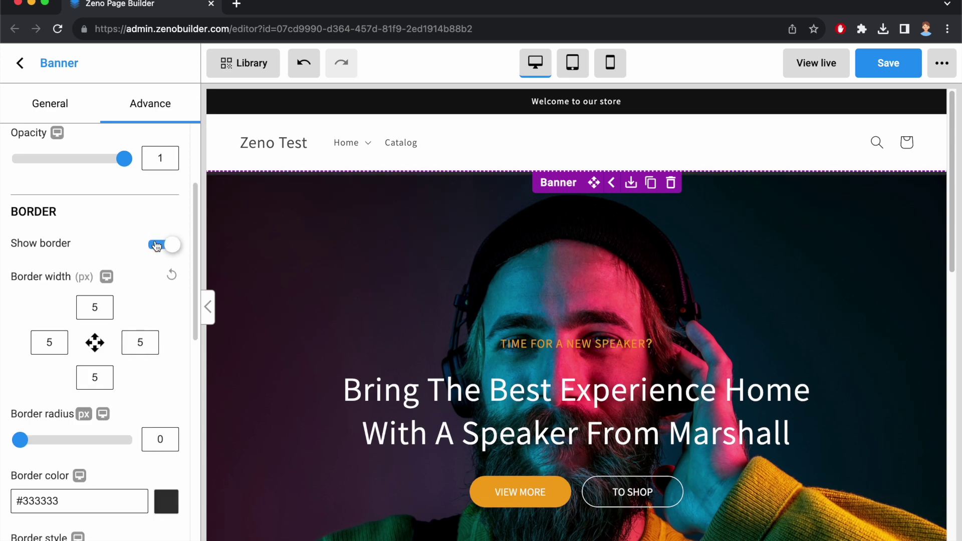
{"action": "left_click", "coordinate": [157, 508]}
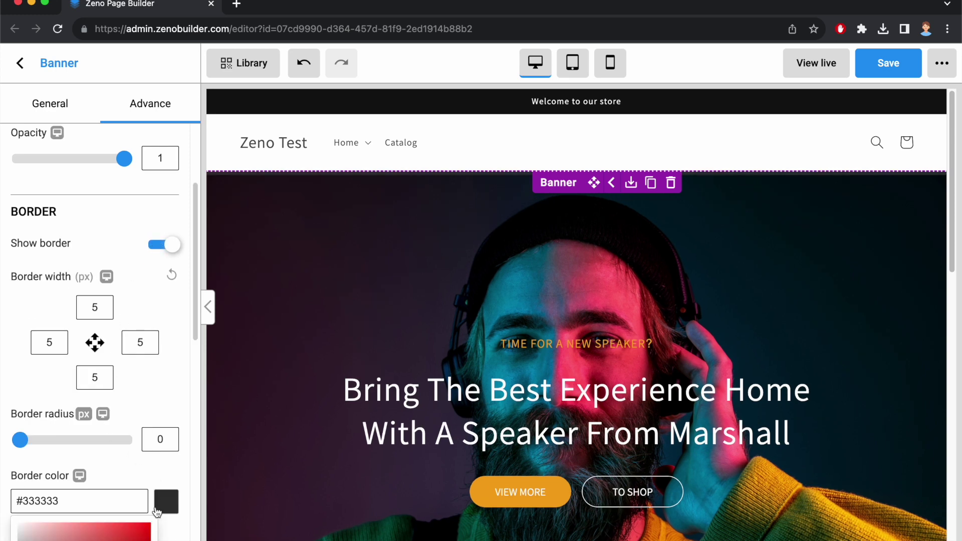
{"action": "left_click", "coordinate": [108, 530]}
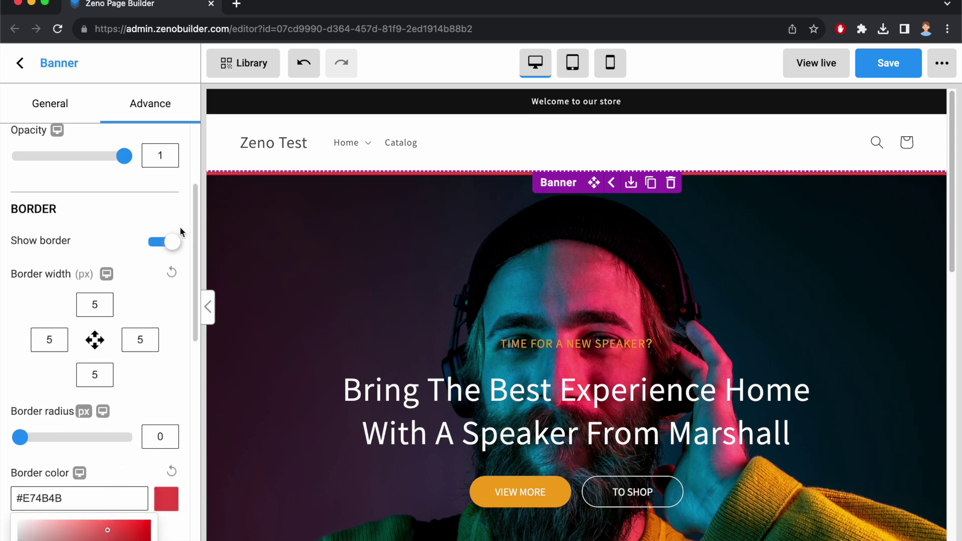
{"action": "left_click", "coordinate": [165, 242]}
Try a box shadow on the banner with 16 px horizontal and 46 px vertical offset, and disable it again.
{"action": "left_click", "coordinate": [152, 325]}
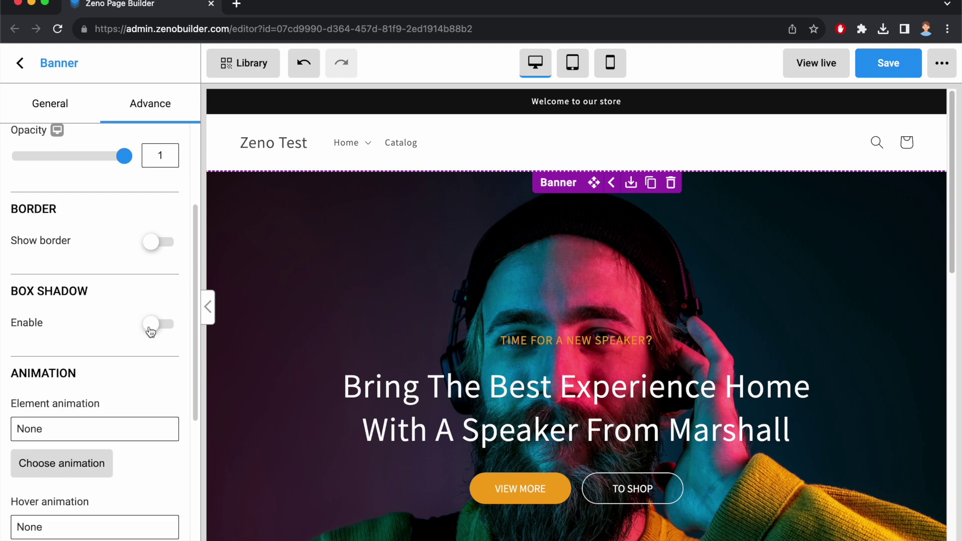
{"action": "scroll", "coordinate": [64, 379], "scroll_direction": "down", "scroll_amount": 3}
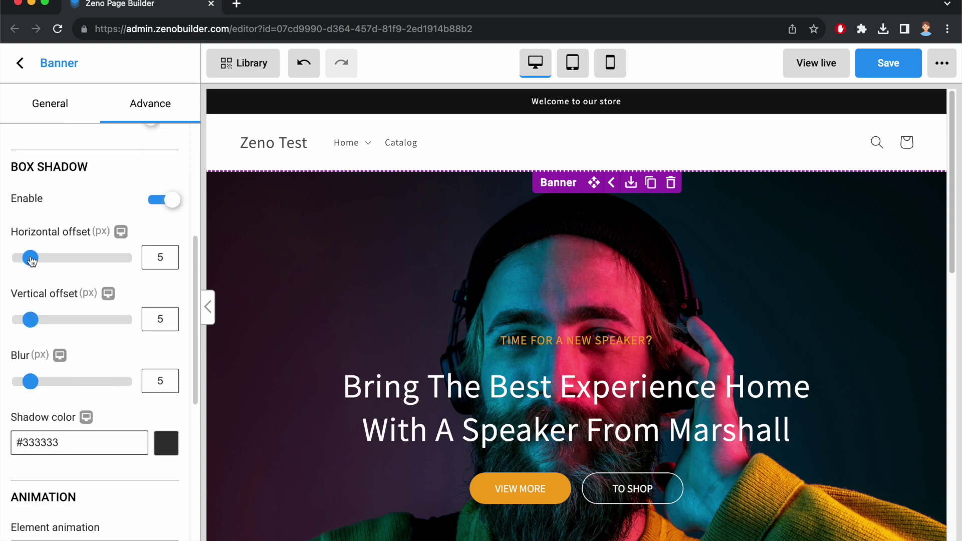
{"action": "left_click_drag", "start_coordinate": [31, 260], "coordinate": [54, 258]}
{"action": "left_click_drag", "start_coordinate": [31, 319], "coordinate": [116, 319]}
{"action": "scroll", "coordinate": [629, 254], "scroll_direction": "down", "scroll_amount": 8}
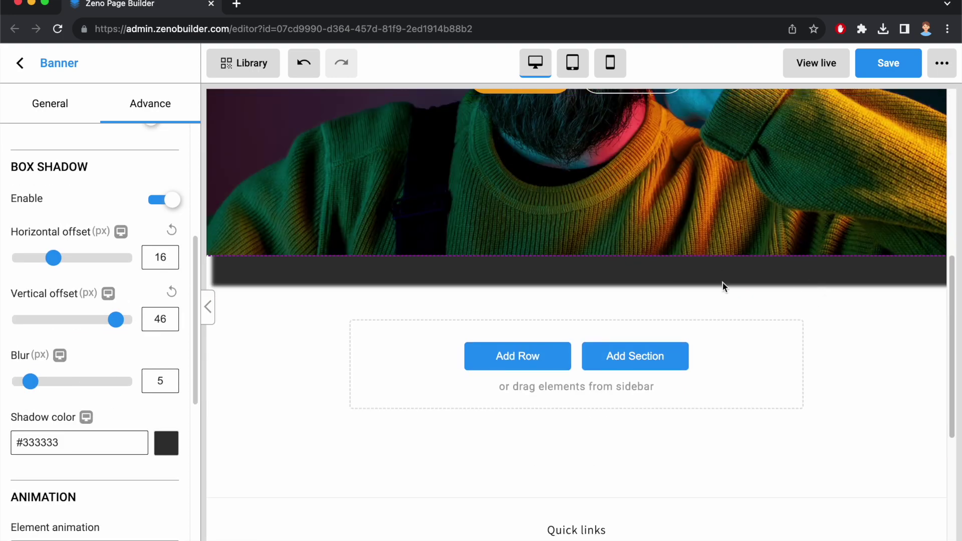
{"action": "left_click", "coordinate": [172, 200]}
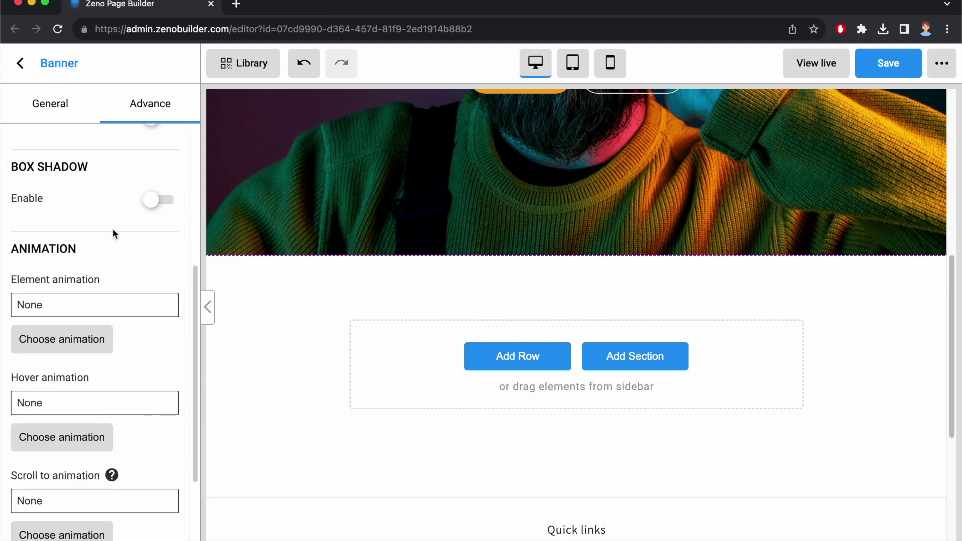
Choose the Scale shake element animation for the banner.
{"action": "left_click", "coordinate": [97, 338]}
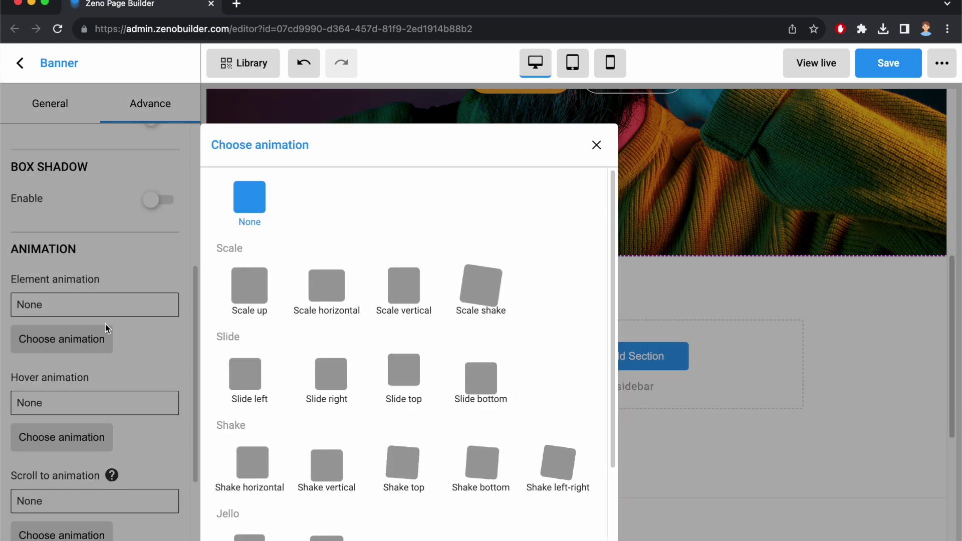
{"action": "left_click", "coordinate": [493, 283]}
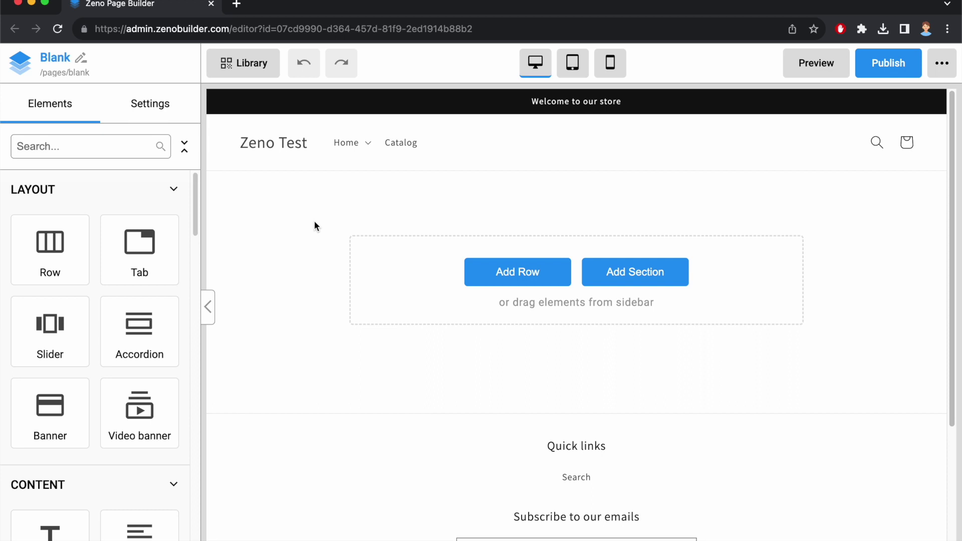
Search the elements for "bann" and place a Banner element on the blank page.
{"action": "left_click", "coordinate": [135, 149]}
{"action": "type", "text": "bann"}
{"action": "left_click_drag", "start_coordinate": [50, 243], "coordinate": [339, 245]}
{"action": "left_click", "coordinate": [135, 283]}
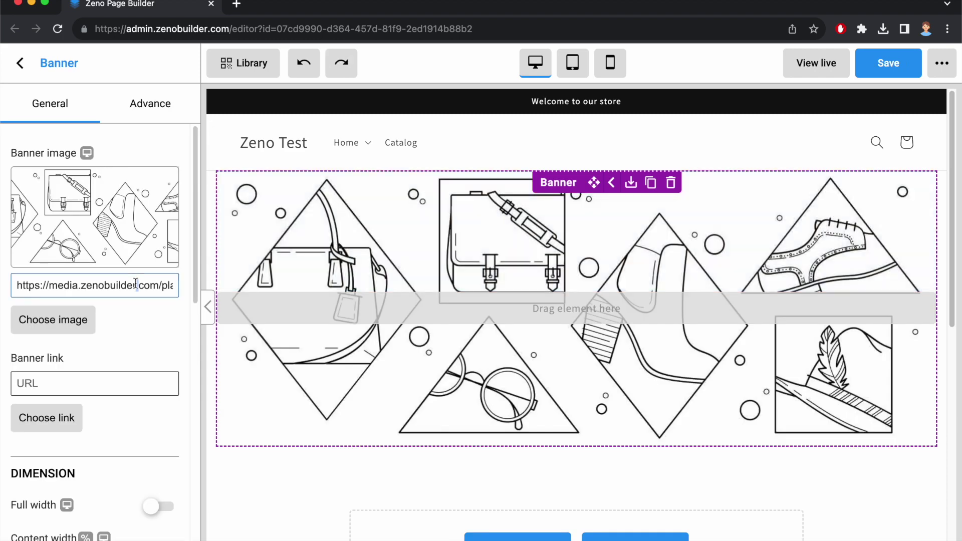
{"action": "key", "text": "ctrl+a"}
{"action": "type", "text": "https://media.zenobuilder.com/upload/sp-52/69113244.jpg"}
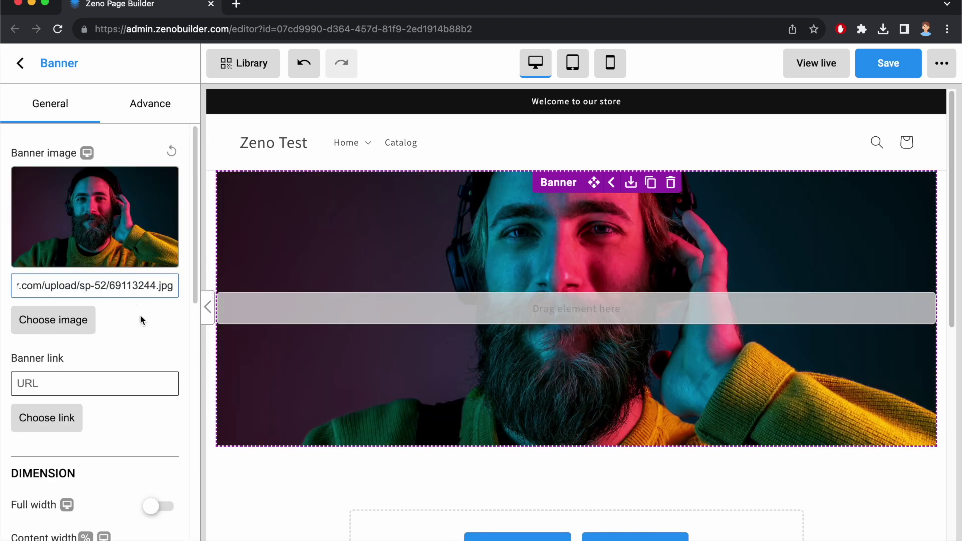
{"action": "left_click", "coordinate": [144, 333]}
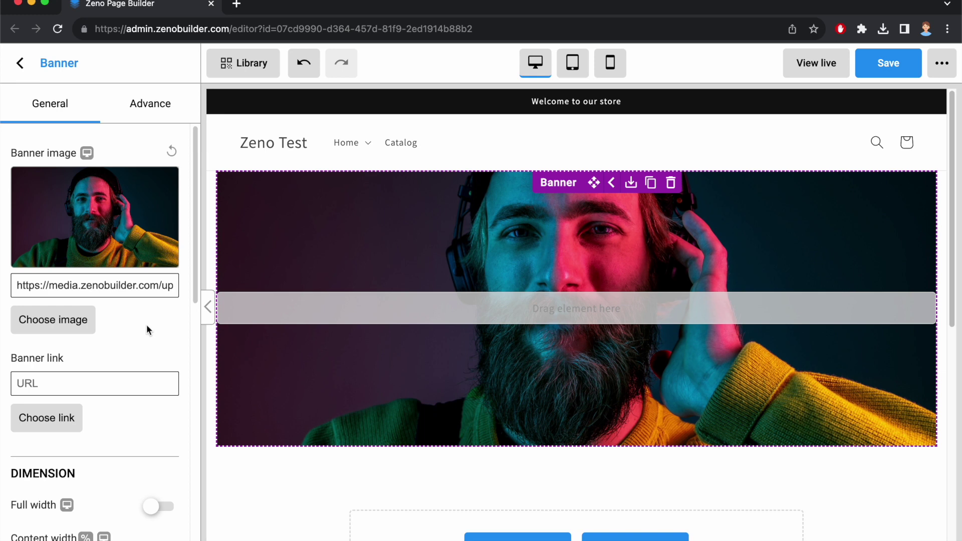
Search the elements for "head", place a Heading inside the banner and set its alignment to Center.
{"action": "left_click", "coordinate": [20, 62]}
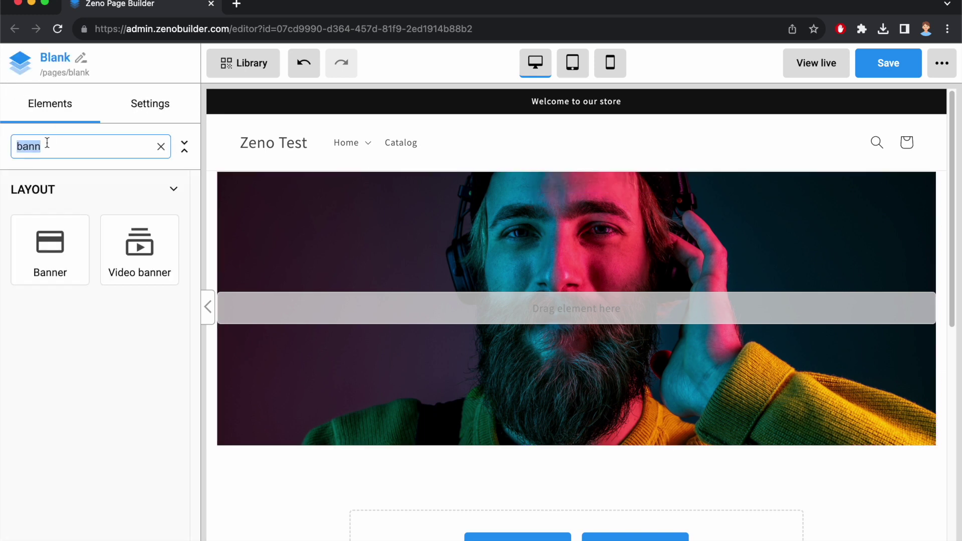
{"action": "type", "text": "head"}
{"action": "left_click_drag", "start_coordinate": [50, 242], "coordinate": [573, 301]}
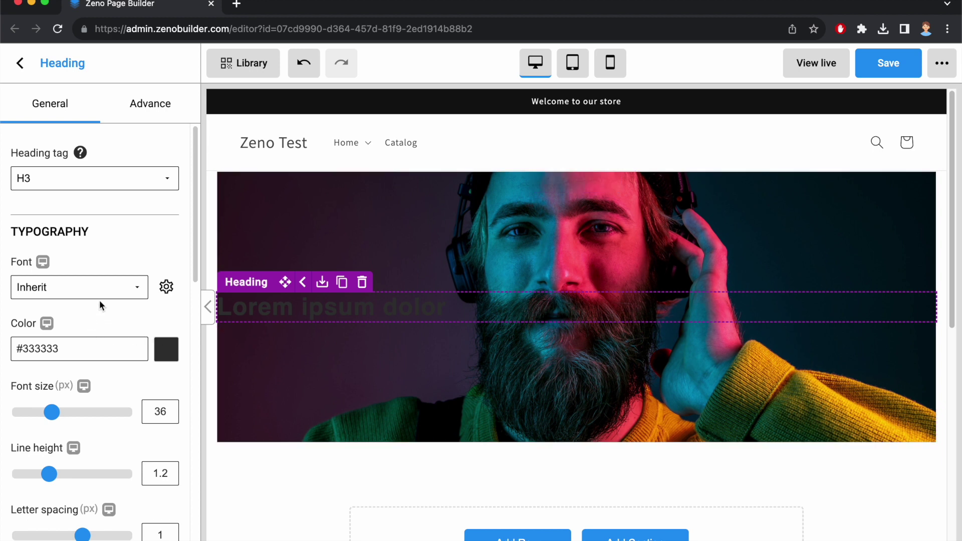
{"action": "scroll", "coordinate": [101, 296], "scroll_direction": "down", "scroll_amount": 9}
{"action": "left_click", "coordinate": [106, 271]}
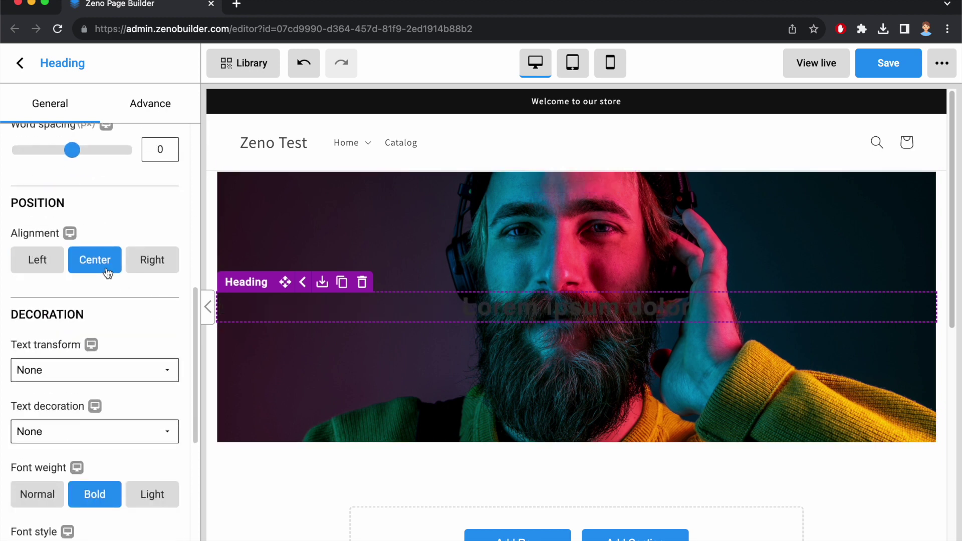
Set the heading's text color to the olive shade #B1AE61.
{"action": "scroll", "coordinate": [124, 270], "scroll_direction": "up", "scroll_amount": 9}
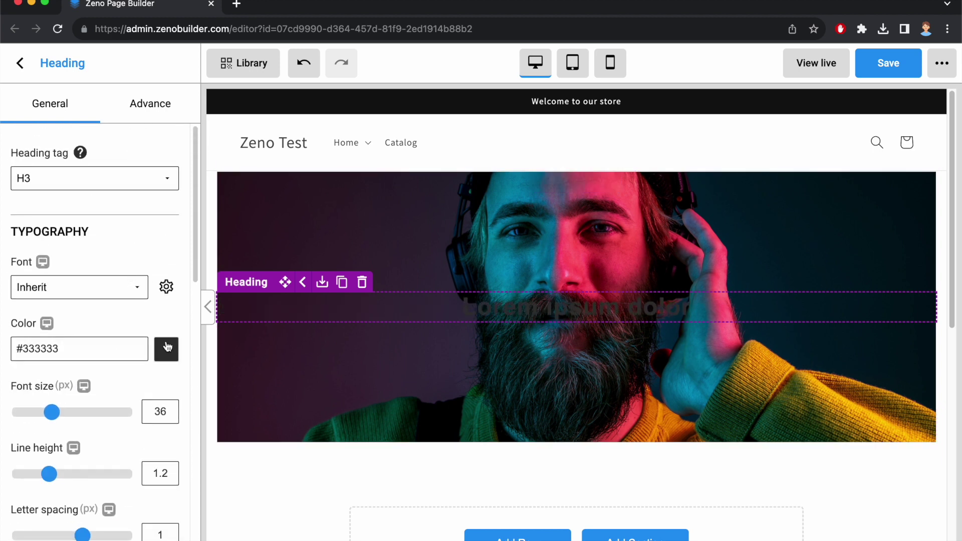
{"action": "left_click", "coordinate": [167, 347]}
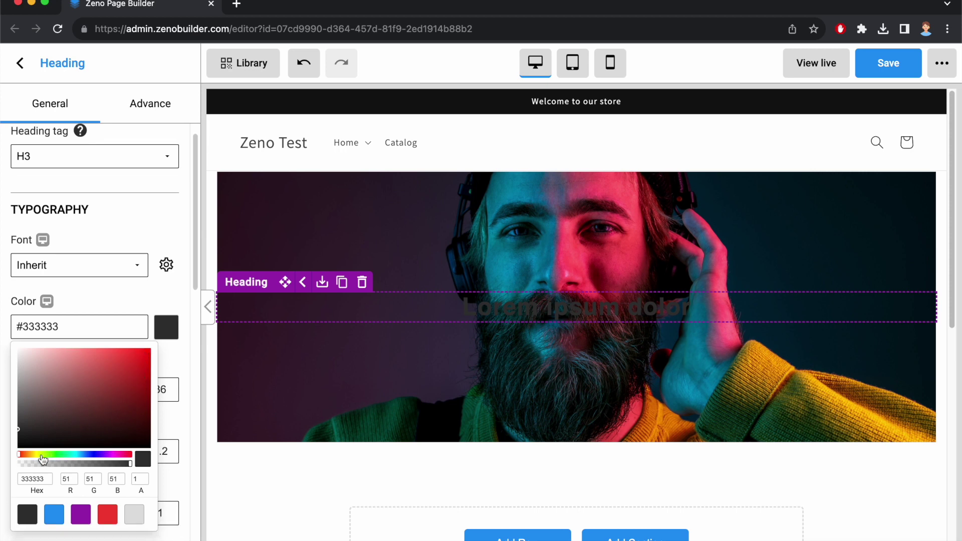
{"action": "left_click_drag", "start_coordinate": [43, 457], "coordinate": [36, 455]}
{"action": "left_click", "coordinate": [81, 373]}
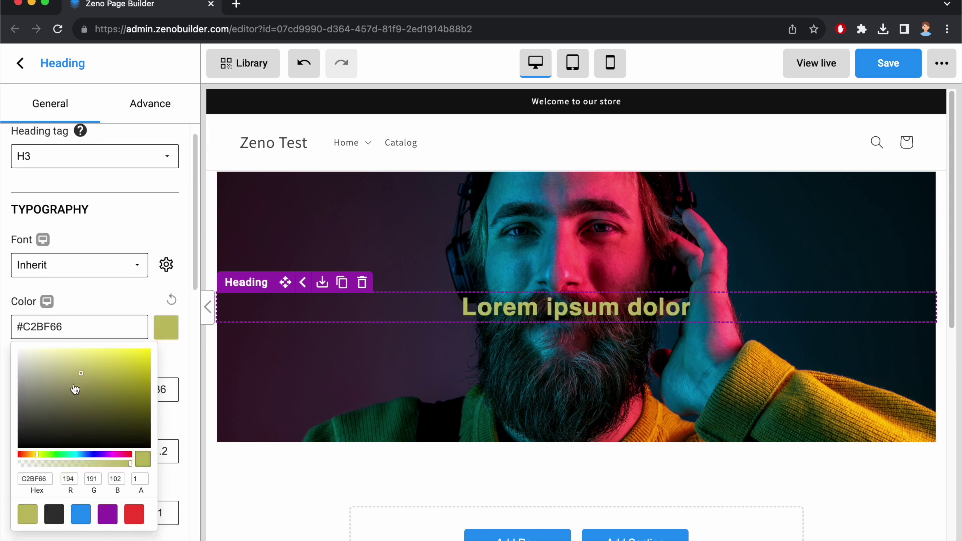
{"action": "left_click", "coordinate": [74, 382]}
{"action": "left_click", "coordinate": [78, 379]}
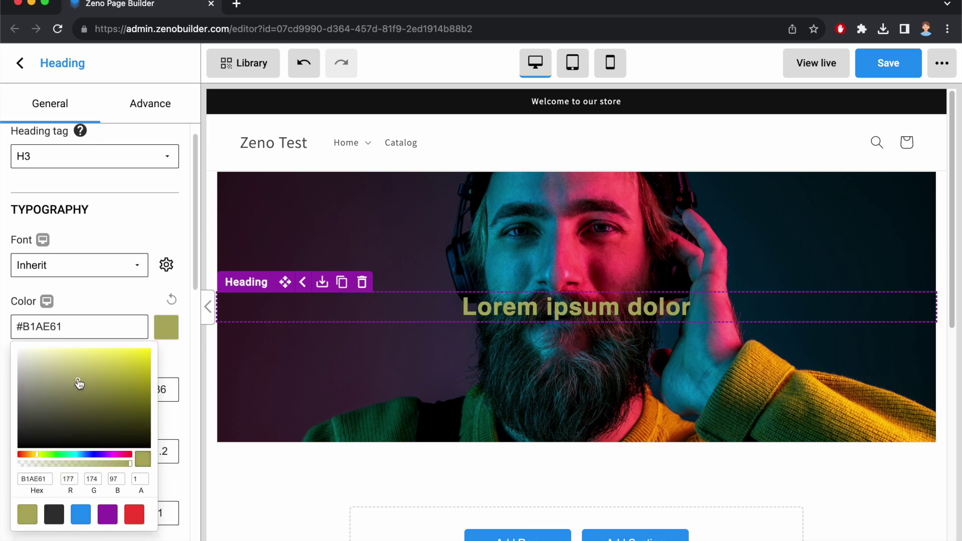
Replace the heading text with "TIME FOR A NEW SPEAKER?" and set its font size to 16 px.
{"action": "left_click", "coordinate": [578, 315]}
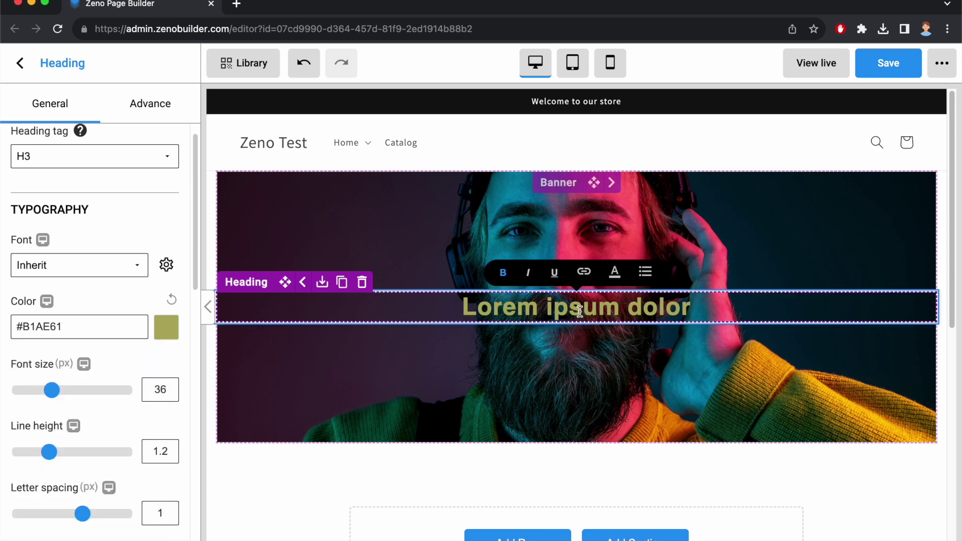
{"action": "key", "text": "ctrl+a"}
{"action": "key", "text": "BackSpace"}
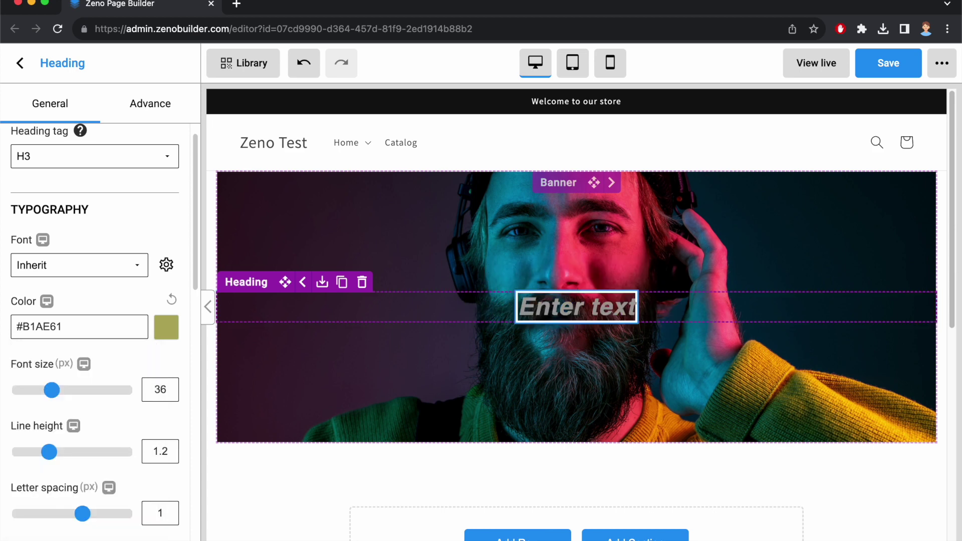
{"action": "left_click", "coordinate": [576, 305]}
{"action": "type", "text": "TIME"}
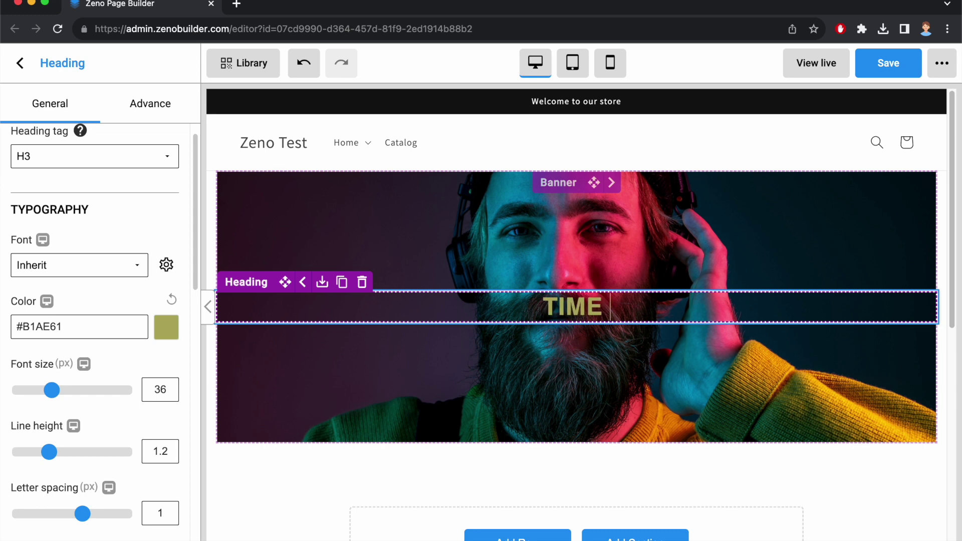
{"action": "type", "text": " FOR A NEW SPEAKER?"}
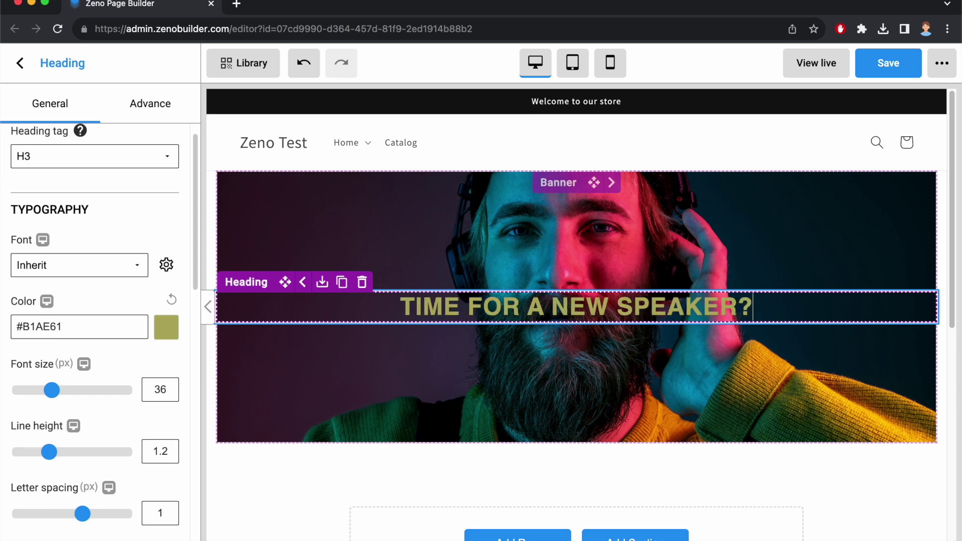
{"action": "double_click", "coordinate": [165, 391]}
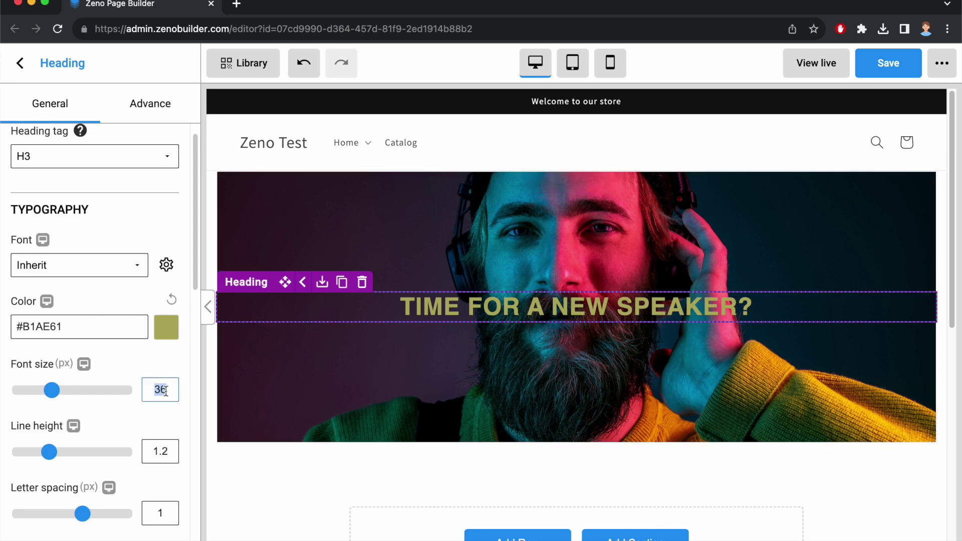
{"action": "type", "text": "16"}
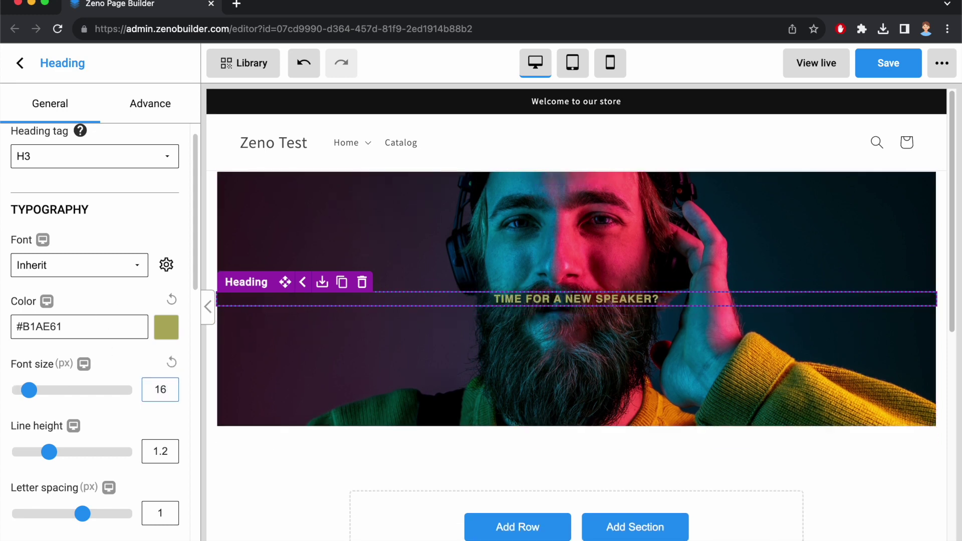
Place a second Heading in the banner directly below the first one and set its alignment to Center.
{"action": "left_click", "coordinate": [20, 63]}
{"action": "left_click_drag", "start_coordinate": [56, 252], "coordinate": [633, 303]}
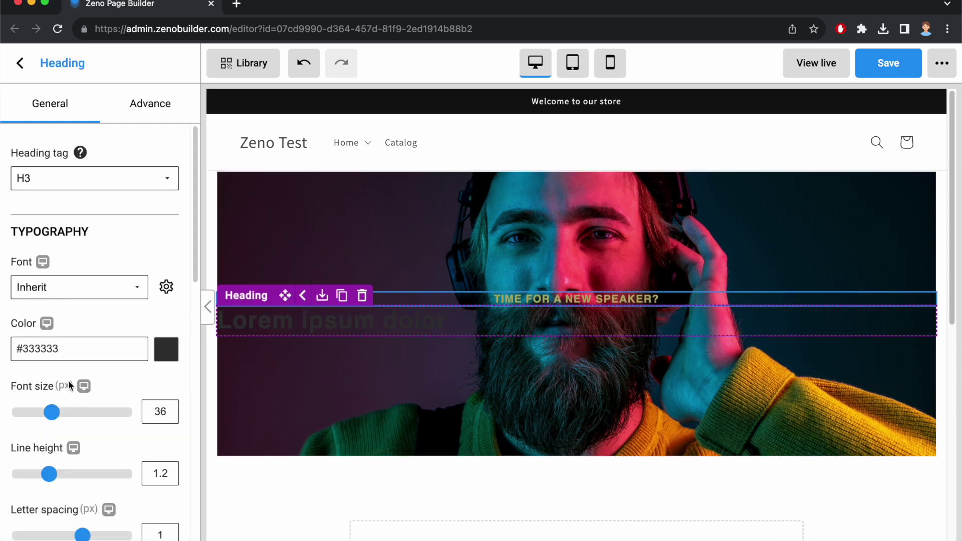
{"action": "scroll", "coordinate": [86, 431], "scroll_direction": "down", "scroll_amount": 5}
{"action": "left_click", "coordinate": [96, 472]}
Set the second heading's text color to white, #FFFFFF.
{"action": "scroll", "coordinate": [125, 330], "scroll_direction": "up", "scroll_amount": 5}
{"action": "left_click", "coordinate": [163, 240]}
{"action": "left_click_drag", "start_coordinate": [92, 323], "coordinate": [6, 246]}
{"action": "left_click", "coordinate": [6, 245]}
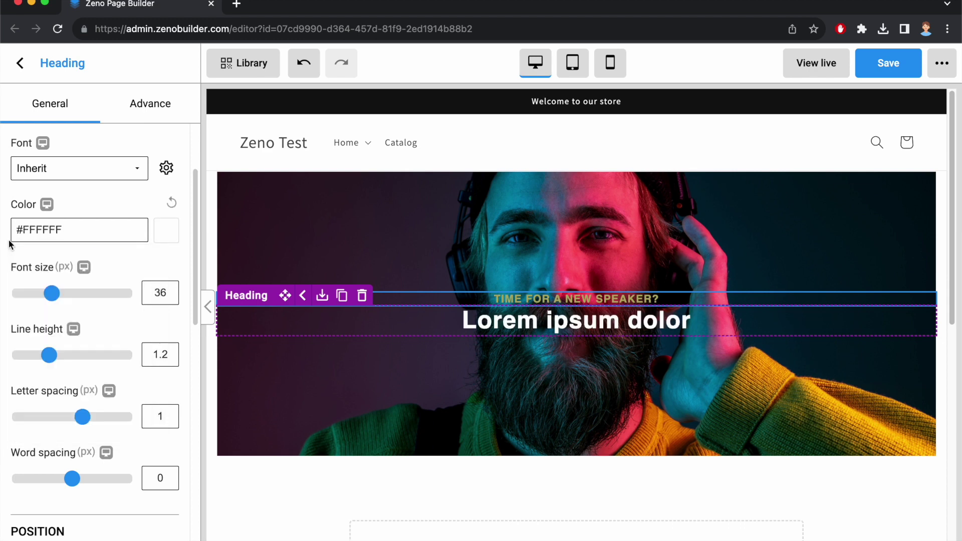
Replace the second heading's text with "Bring The Best Experience Home With A Speaker From Marshall".
{"action": "left_click", "coordinate": [585, 321]}
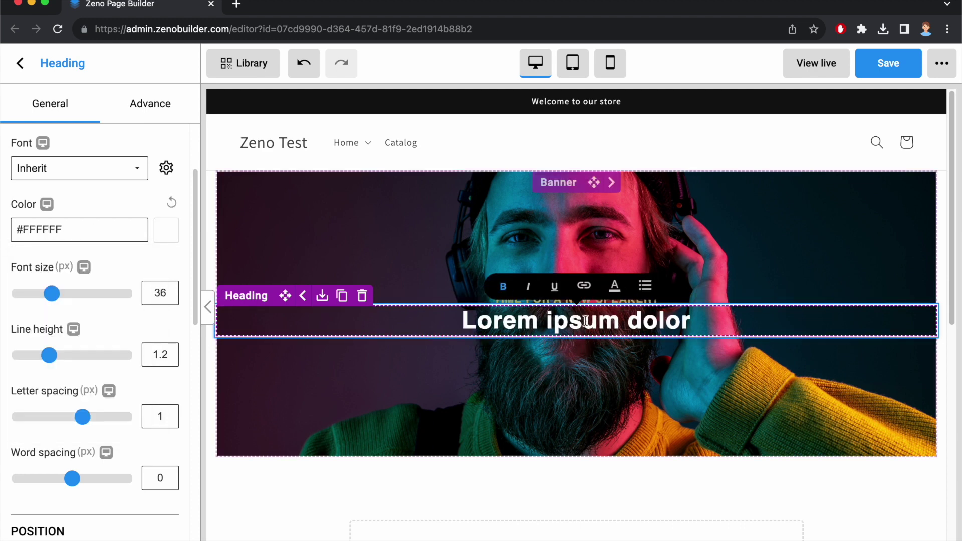
{"action": "key", "text": "ctrl+a"}
{"action": "type", "text": "BRI"}
{"action": "key", "text": "BackSpace"}
{"action": "key", "text": "BackSpace"}
{"action": "type", "text": "ring The Best "}
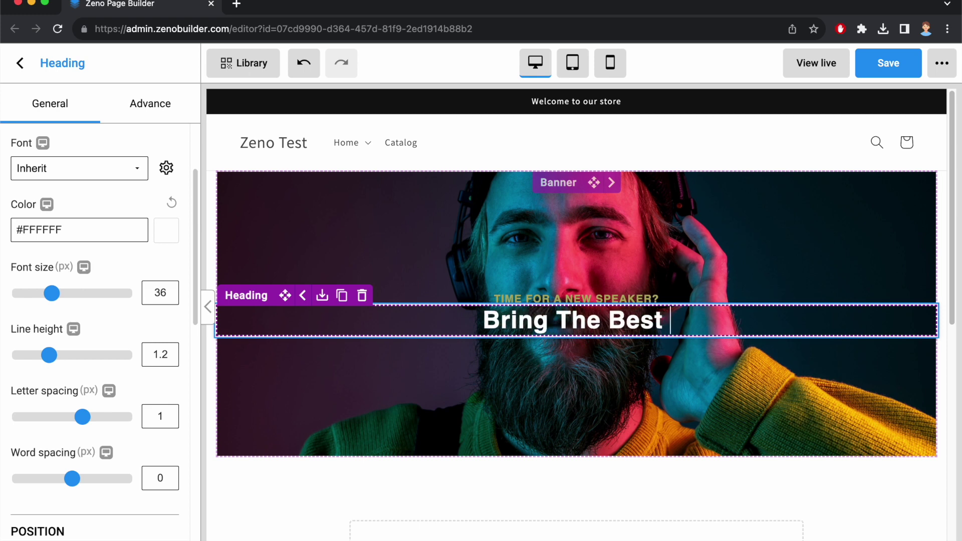
{"action": "type", "text": "Experience Home W"}
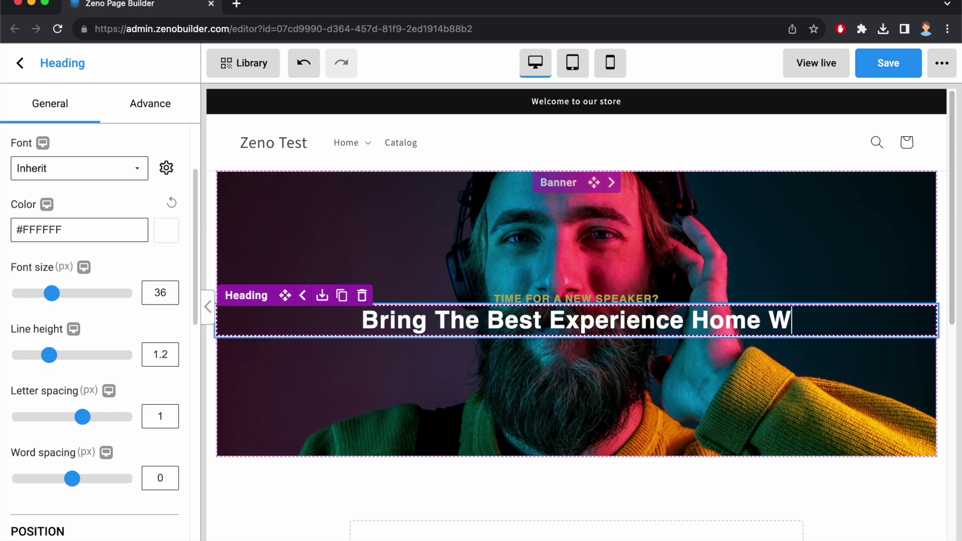
{"action": "type", "text": "ith A Speaker Fro"}
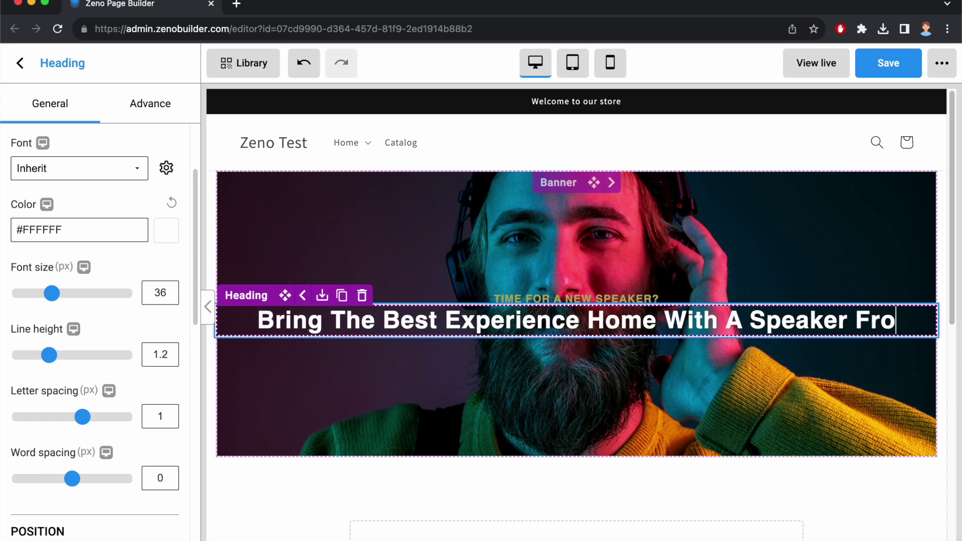
{"action": "type", "text": "m Marshall"}
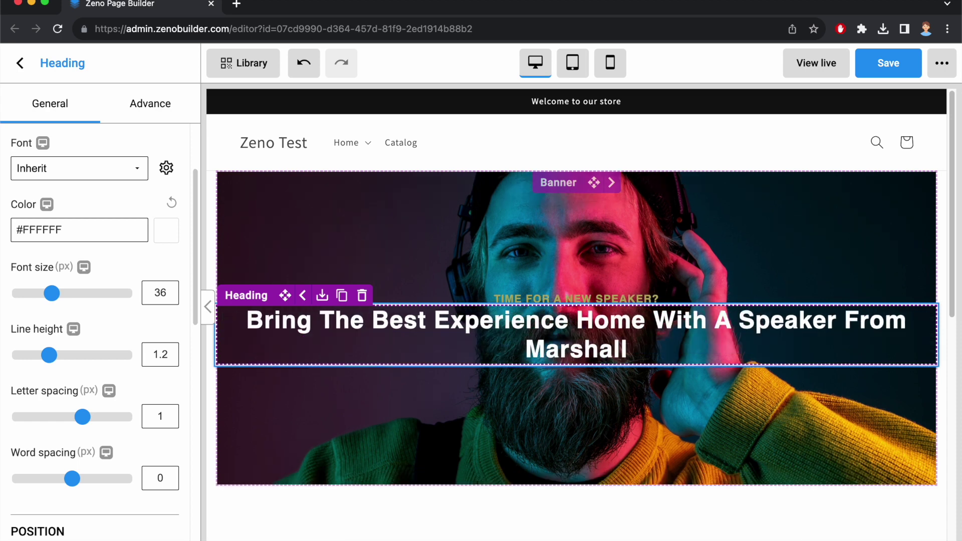
Set the second heading's font size to 48 px and its font weight to Normal.
{"action": "double_click", "coordinate": [157, 295]}
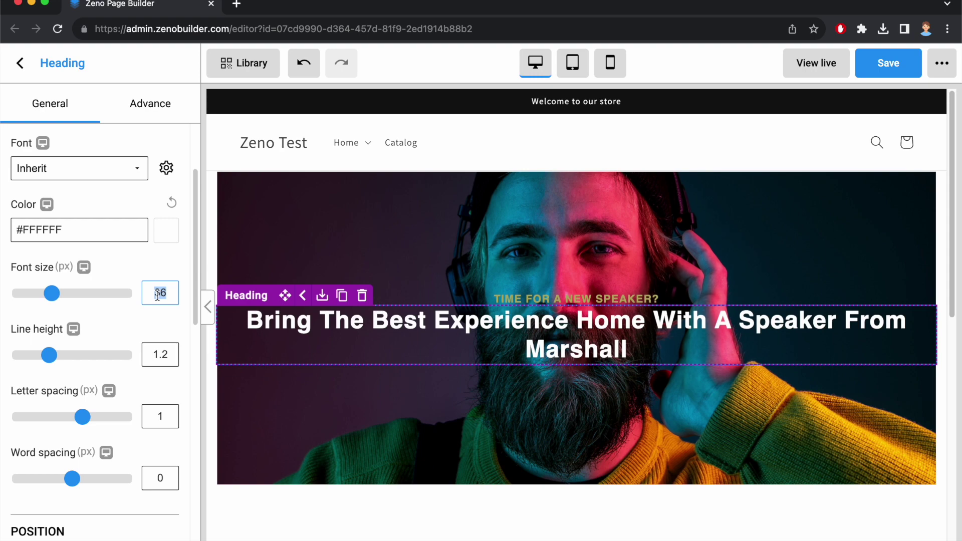
{"action": "type", "text": "48"}
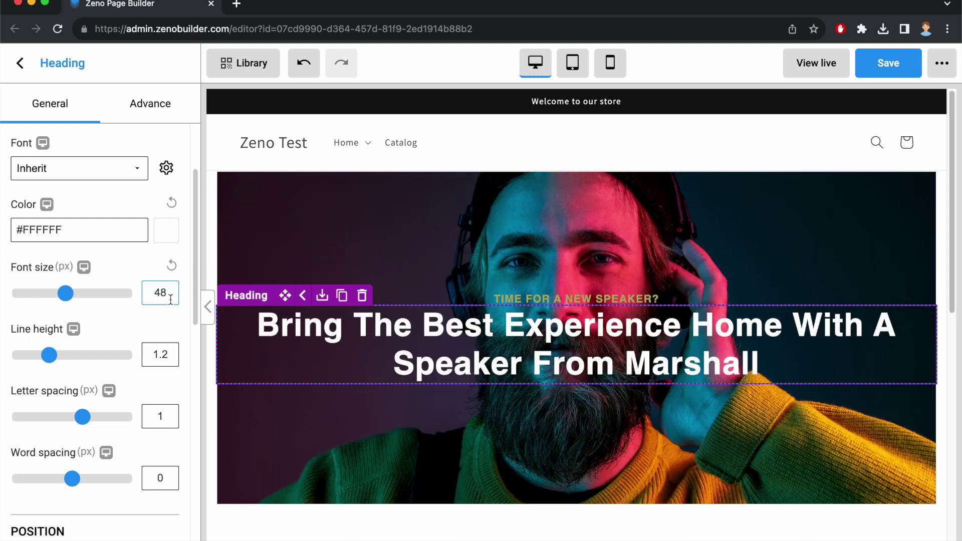
{"action": "scroll", "coordinate": [171, 305], "scroll_direction": "down", "scroll_amount": 9}
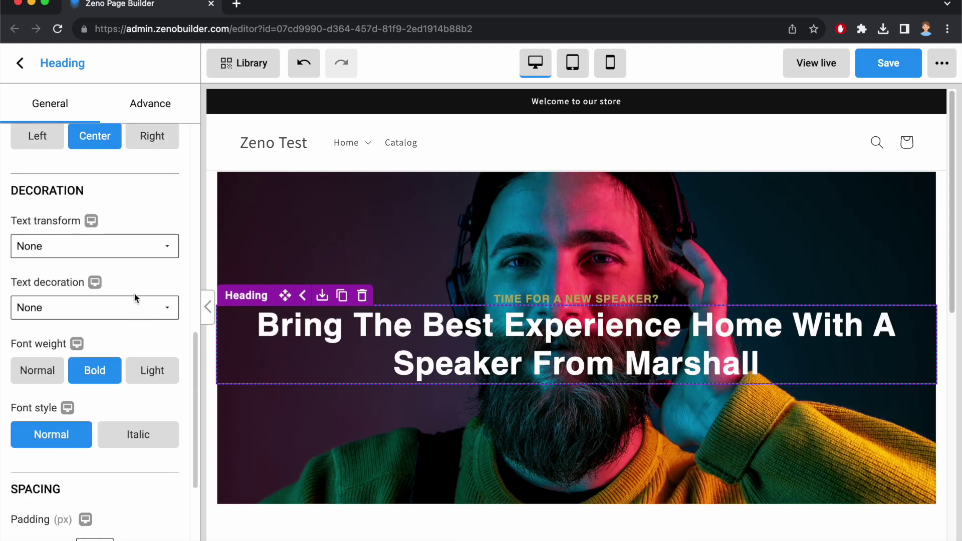
{"action": "left_click", "coordinate": [49, 374]}
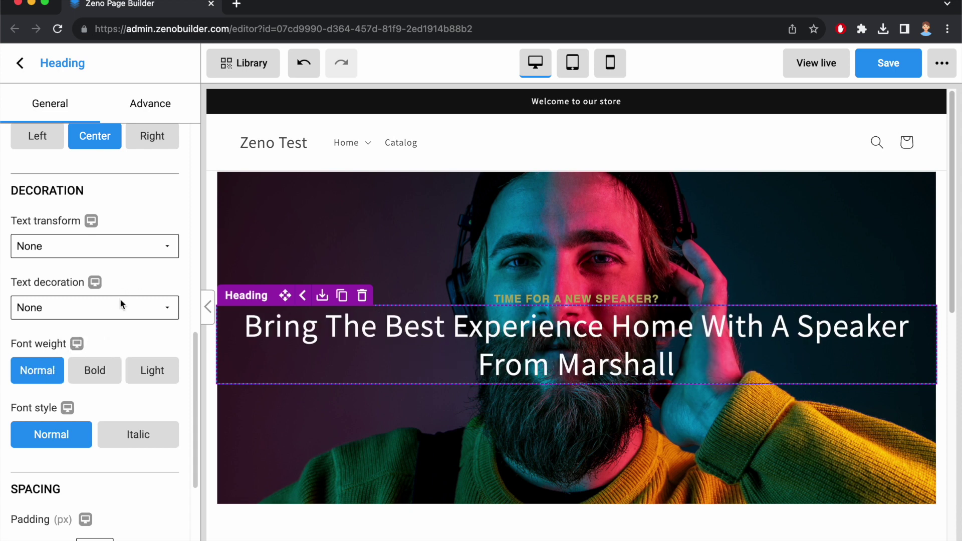
Give the second heading a top and bottom margin of 16 px.
{"action": "scroll", "coordinate": [119, 300], "scroll_direction": "down", "scroll_amount": 5}
{"action": "left_click", "coordinate": [105, 458]}
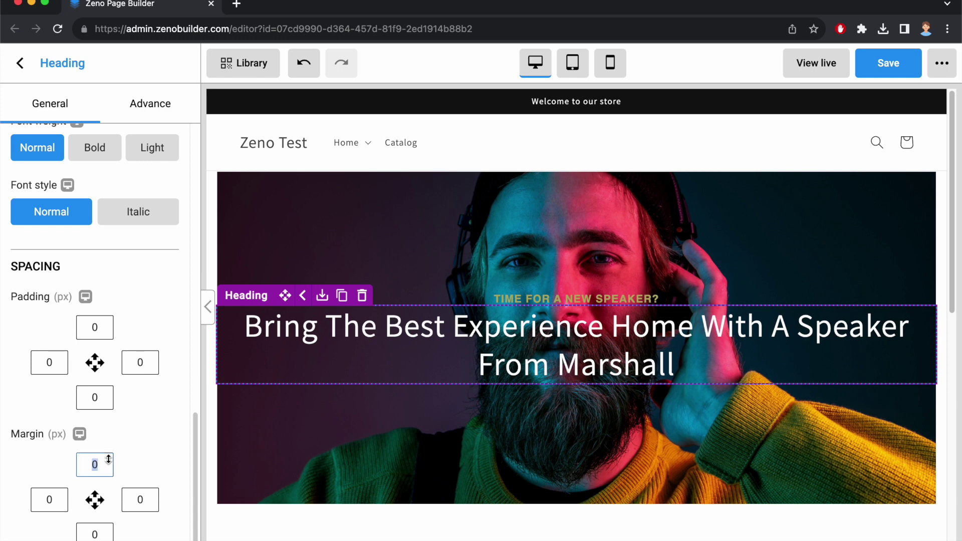
{"action": "type", "text": "16"}
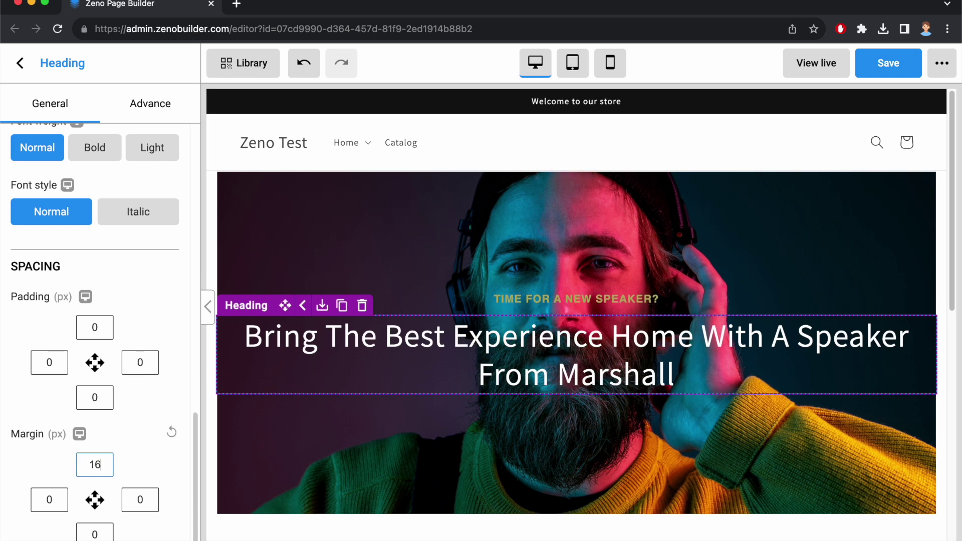
{"action": "left_click", "coordinate": [106, 533]}
{"action": "type", "text": "16"}
Set the banner's left and right padding to 64 px.
{"action": "left_click", "coordinate": [555, 184]}
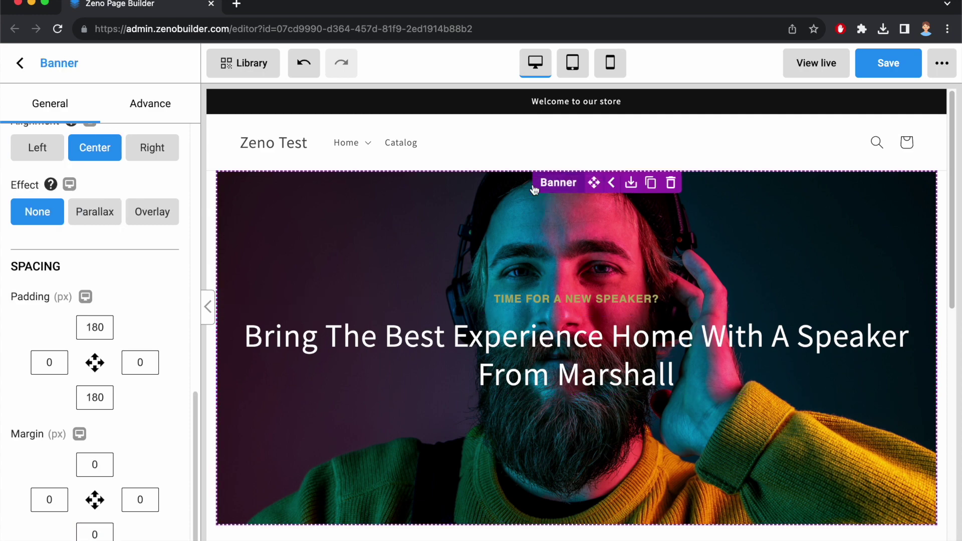
{"action": "scroll", "coordinate": [136, 247], "scroll_direction": "up", "scroll_amount": 5}
{"action": "scroll", "coordinate": [137, 245], "scroll_direction": "down", "scroll_amount": 3}
{"action": "scroll", "coordinate": [136, 242], "scroll_direction": "up", "scroll_amount": 1}
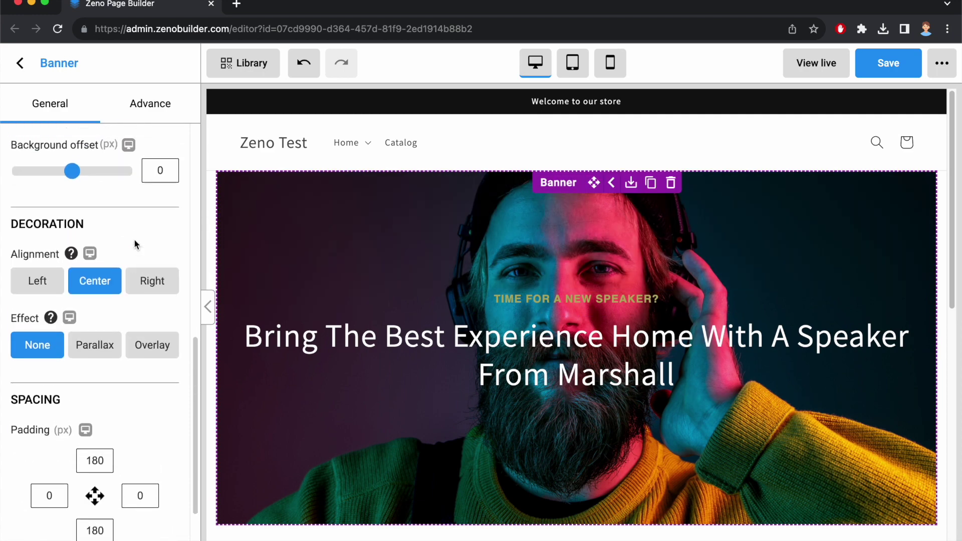
{"action": "scroll", "coordinate": [134, 241], "scroll_direction": "down", "scroll_amount": 3}
{"action": "left_click", "coordinate": [55, 387]}
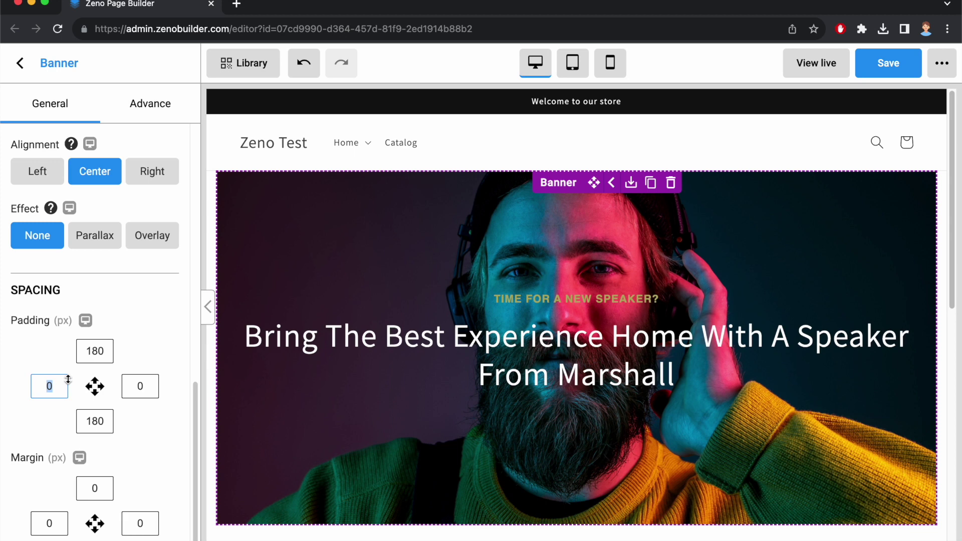
{"action": "type", "text": "64"}
{"action": "left_click", "coordinate": [142, 390]}
{"action": "type", "text": "64"}
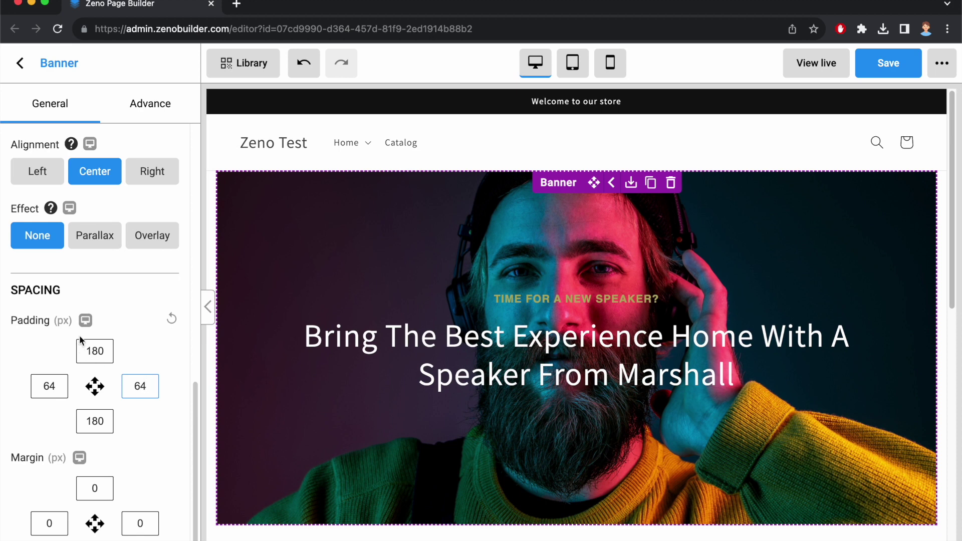
Search the elements for "row" and place a Row in the banner below the second heading.
{"action": "left_click", "coordinate": [20, 62]}
{"action": "double_click", "coordinate": [44, 145]}
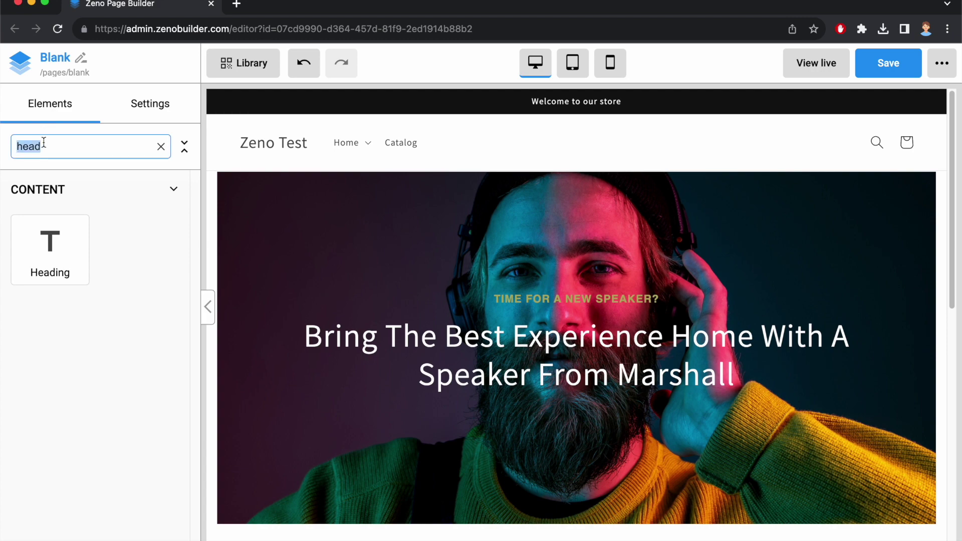
{"action": "type", "text": "row"}
{"action": "left_click_drag", "start_coordinate": [55, 245], "coordinate": [546, 401]}
Set the row's content width to 400 and switch its unit from percent to pixels.
{"action": "scroll", "coordinate": [134, 376], "scroll_direction": "down", "scroll_amount": 5}
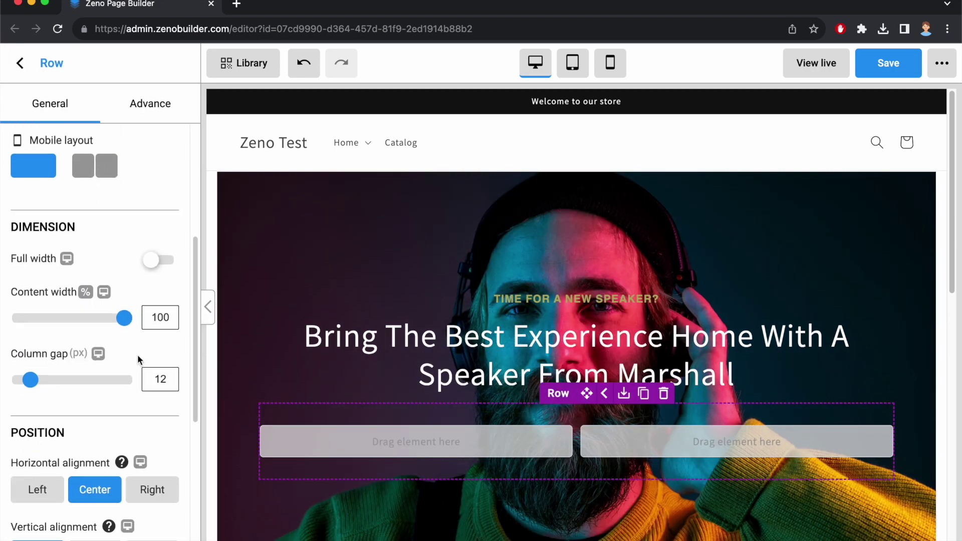
{"action": "scroll", "coordinate": [110, 333], "scroll_direction": "up", "scroll_amount": 1}
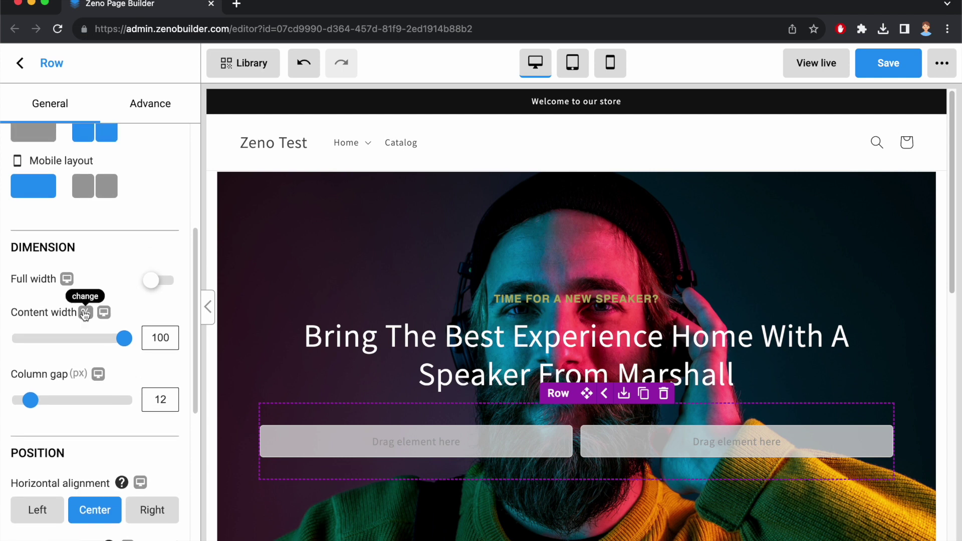
{"action": "left_click", "coordinate": [85, 315]}
{"action": "double_click", "coordinate": [161, 337]}
{"action": "type", "text": "400"}
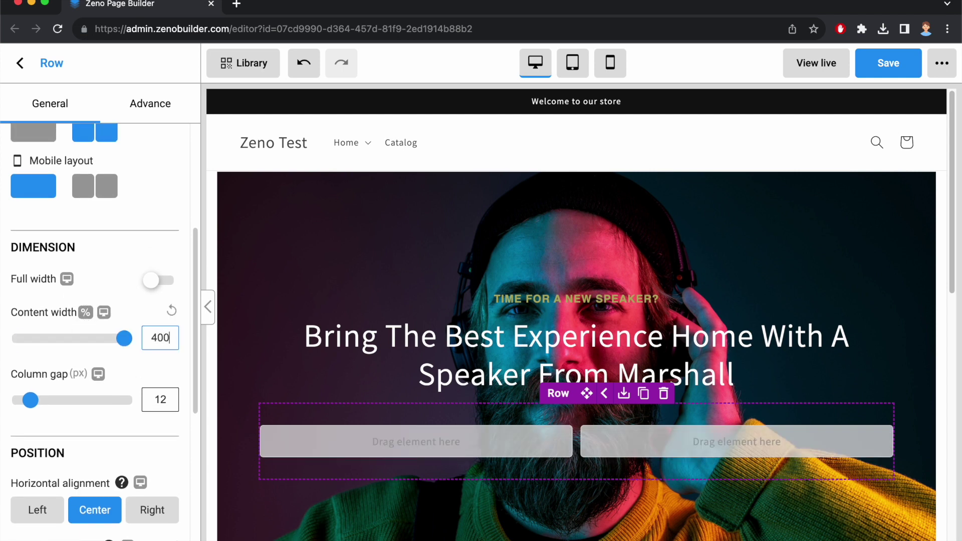
{"action": "left_click", "coordinate": [85, 313]}
{"action": "left_click", "coordinate": [86, 331]}
Search the elements for "butt", place a Button in the row's first column and label it "VIEW MORE".
{"action": "left_click", "coordinate": [20, 64]}
{"action": "double_click", "coordinate": [58, 143]}
{"action": "type", "text": "butt"}
{"action": "left_click_drag", "start_coordinate": [63, 220], "coordinate": [501, 435]}
{"action": "double_click", "coordinate": [507, 441]}
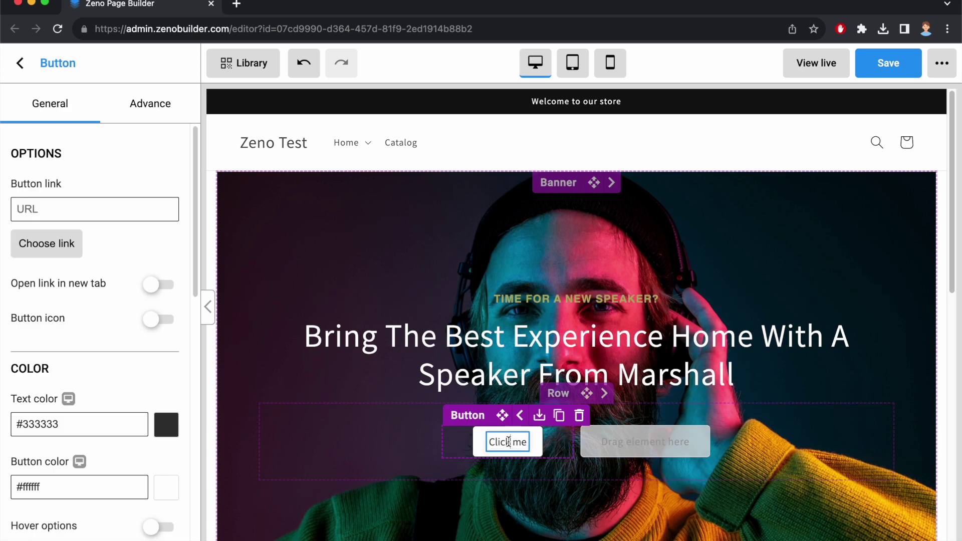
{"action": "type", "text": "VIEW MORE"}
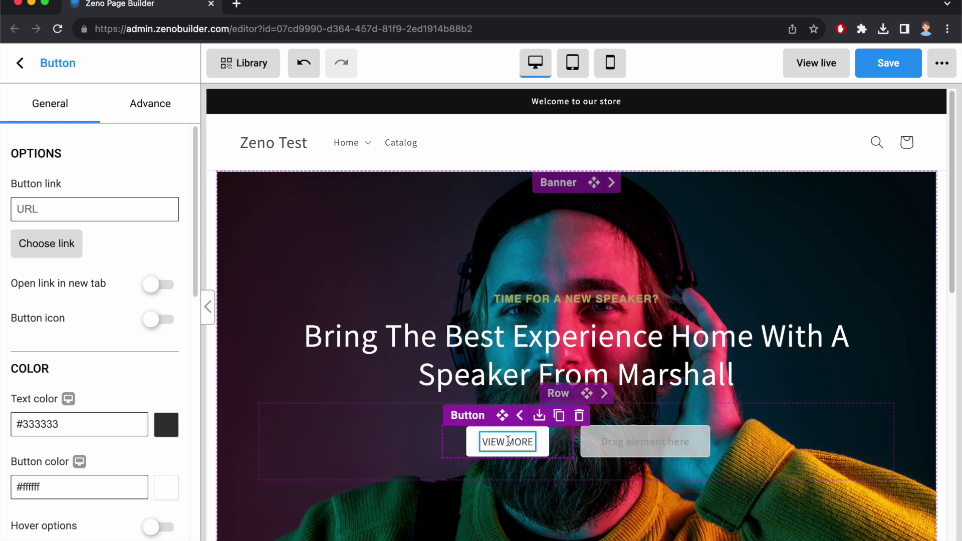
Set the VIEW MORE button's color to #B1AE61 and its text color to #FFFFFF.
{"action": "scroll", "coordinate": [64, 315], "scroll_direction": "down", "scroll_amount": 2}
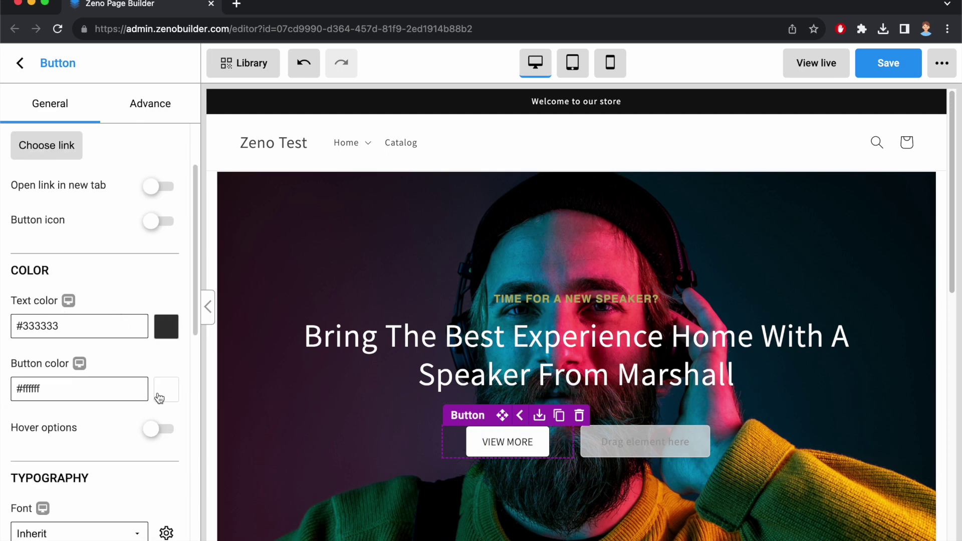
{"action": "left_click", "coordinate": [161, 393]}
{"action": "type", "text": "#B1AE61"}
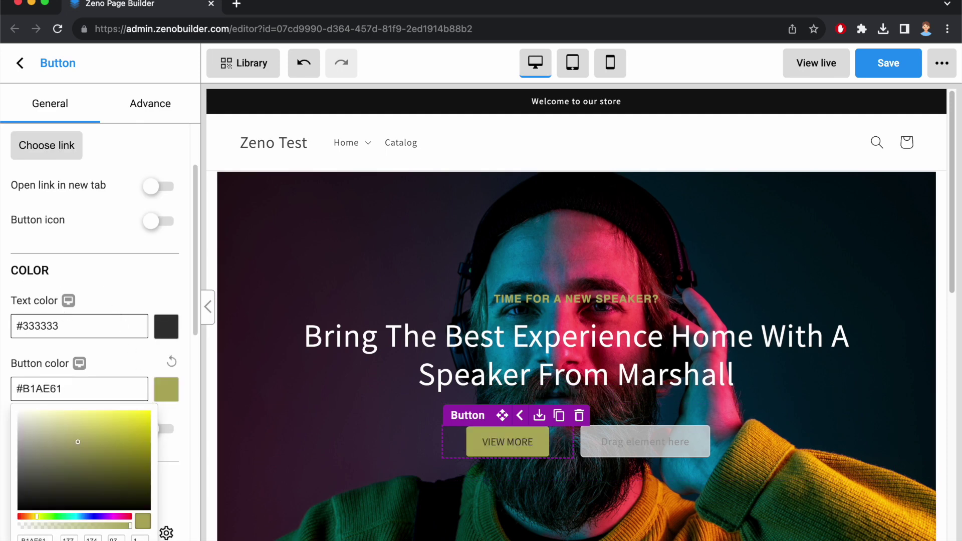
{"action": "left_click", "coordinate": [117, 362]}
{"action": "left_click", "coordinate": [161, 332]}
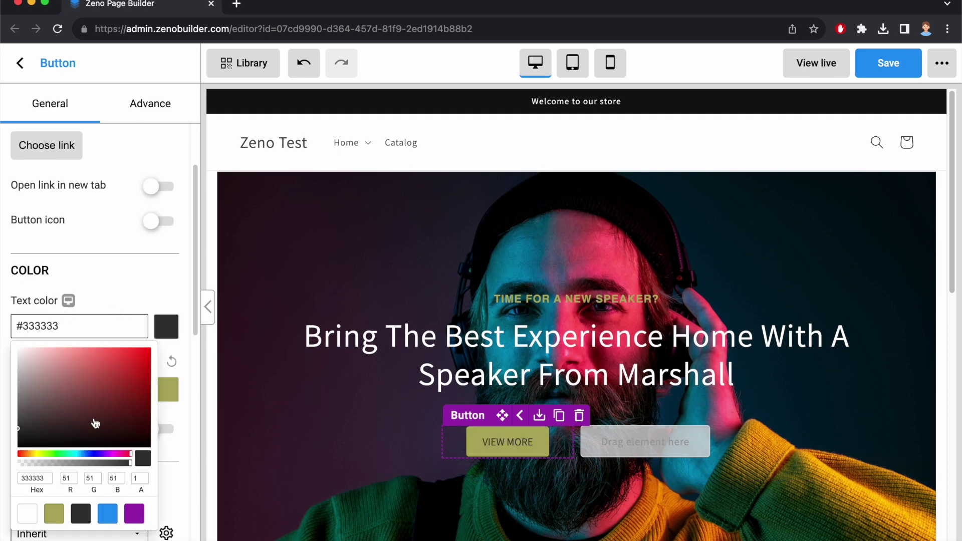
{"action": "left_click", "coordinate": [12, 346]}
{"action": "left_click", "coordinate": [107, 294]}
Make the VIEW MORE button full width and set its border radius to 20 px.
{"action": "scroll", "coordinate": [110, 347], "scroll_direction": "down", "scroll_amount": 9}
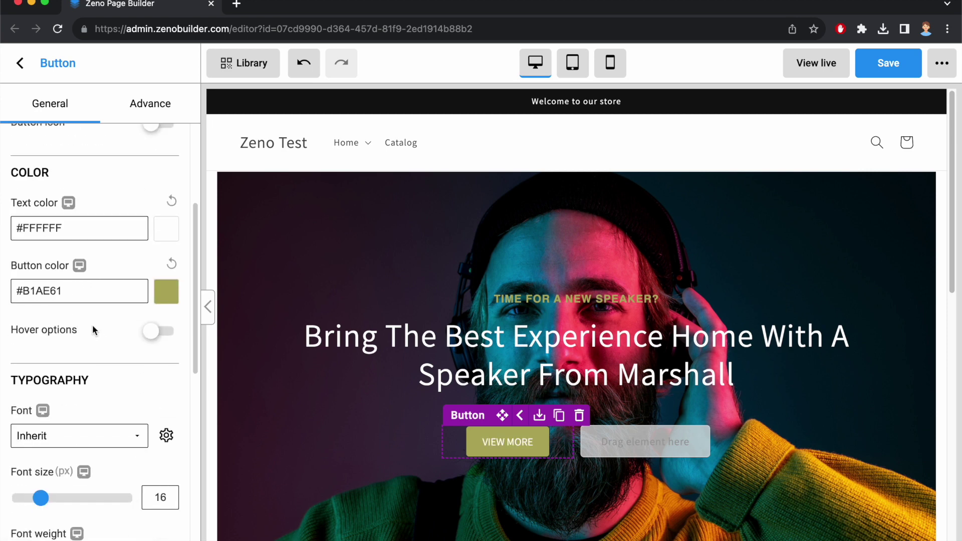
{"action": "left_click", "coordinate": [161, 334]}
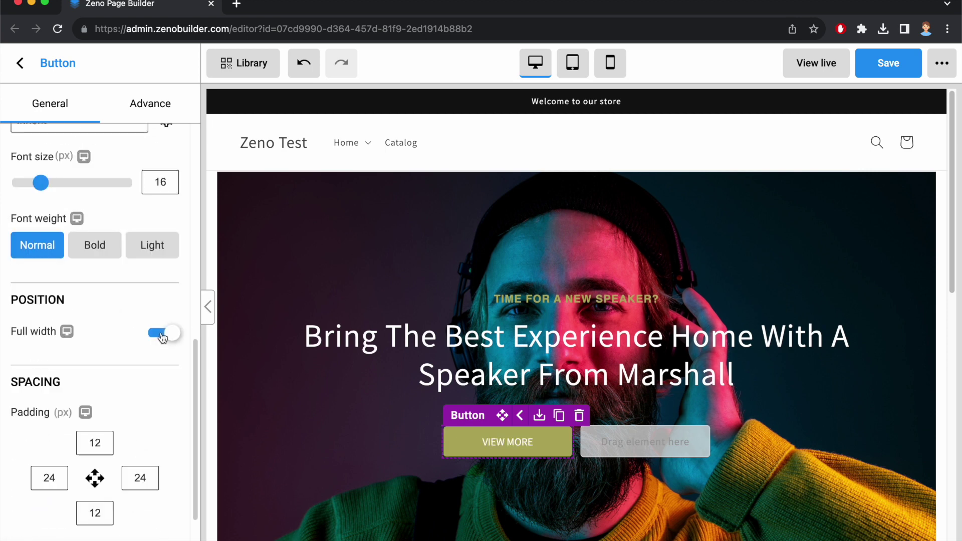
{"action": "left_click", "coordinate": [159, 102]}
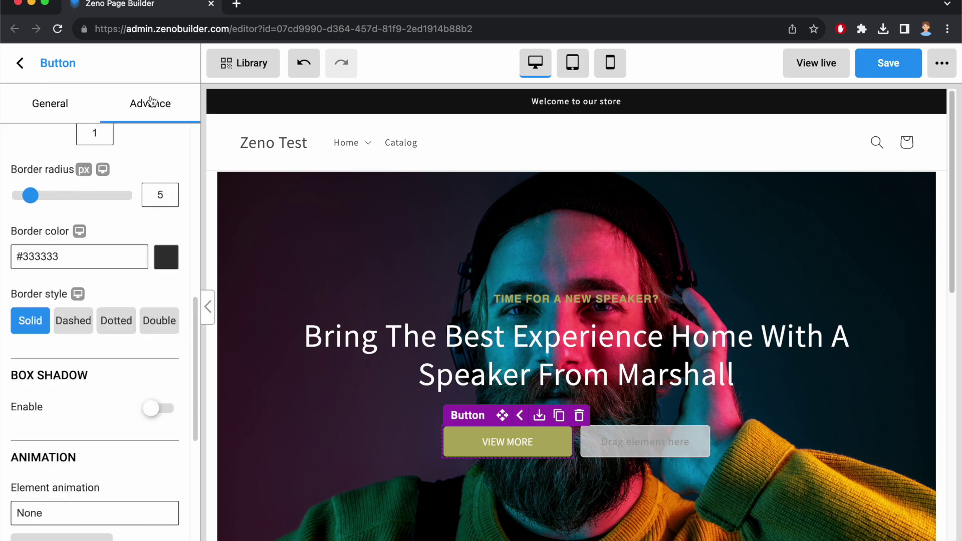
{"action": "scroll", "coordinate": [113, 247], "scroll_direction": "up", "scroll_amount": 4}
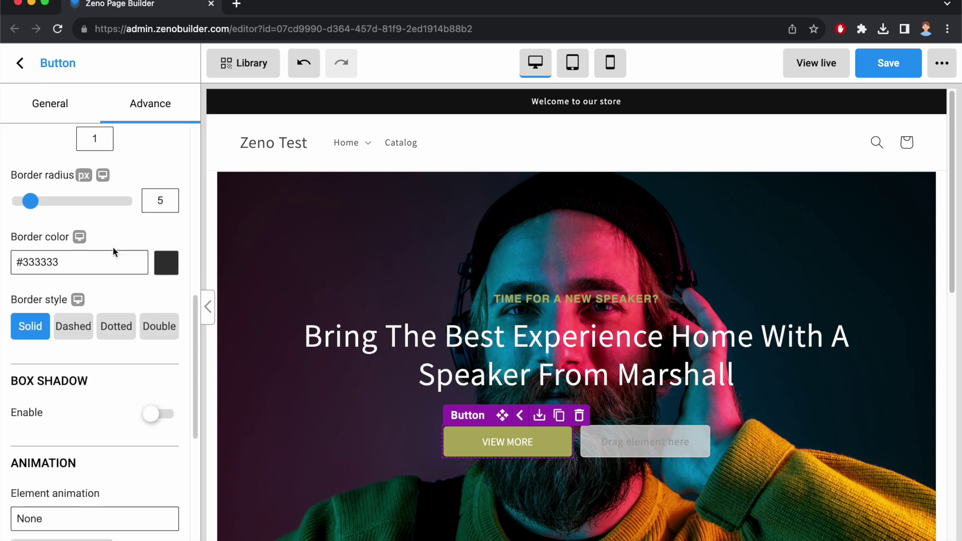
{"action": "left_click", "coordinate": [166, 308]}
{"action": "double_click", "coordinate": [166, 307]}
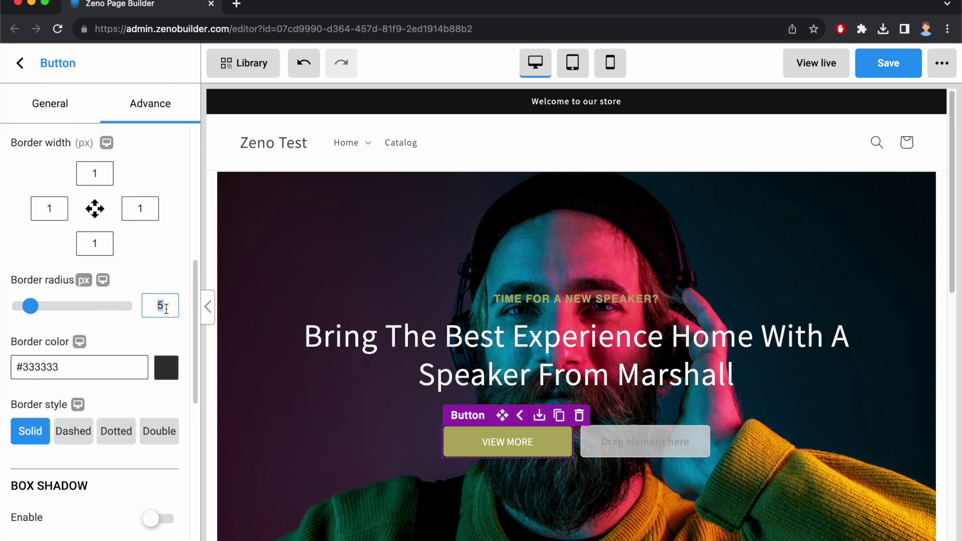
{"action": "type", "text": "20"}
Duplicate the VIEW MORE button, move the copy into the row's second column and label it "TO SHOP".
{"action": "left_click", "coordinate": [508, 442]}
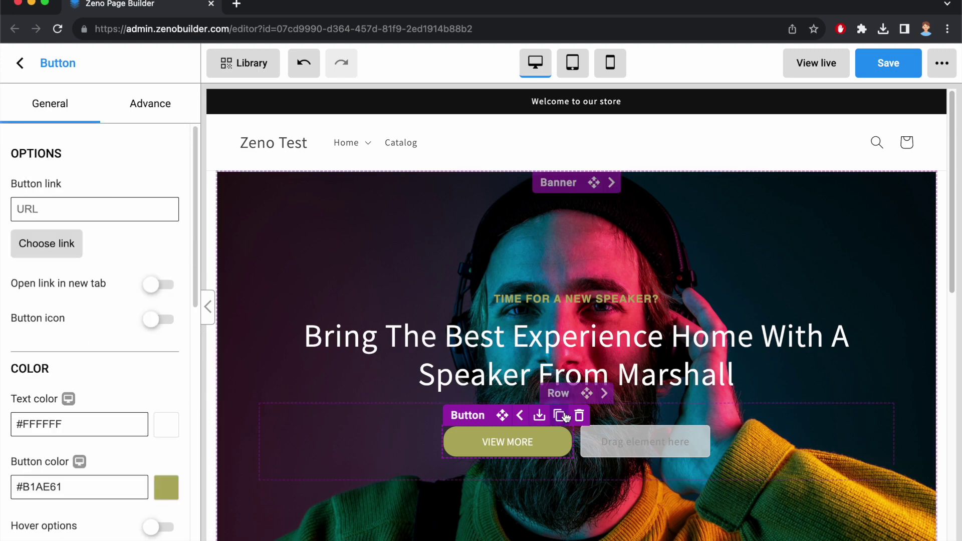
{"action": "double_click", "coordinate": [514, 474]}
{"action": "left_click_drag", "start_coordinate": [502, 447], "coordinate": [652, 442]}
{"action": "left_click", "coordinate": [664, 442]}
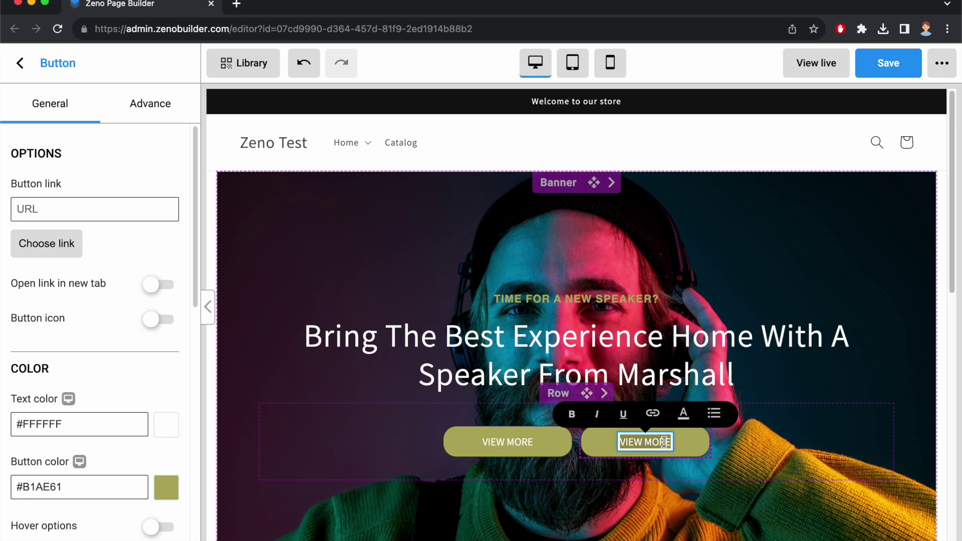
{"action": "type", "text": "TO SHOP"}
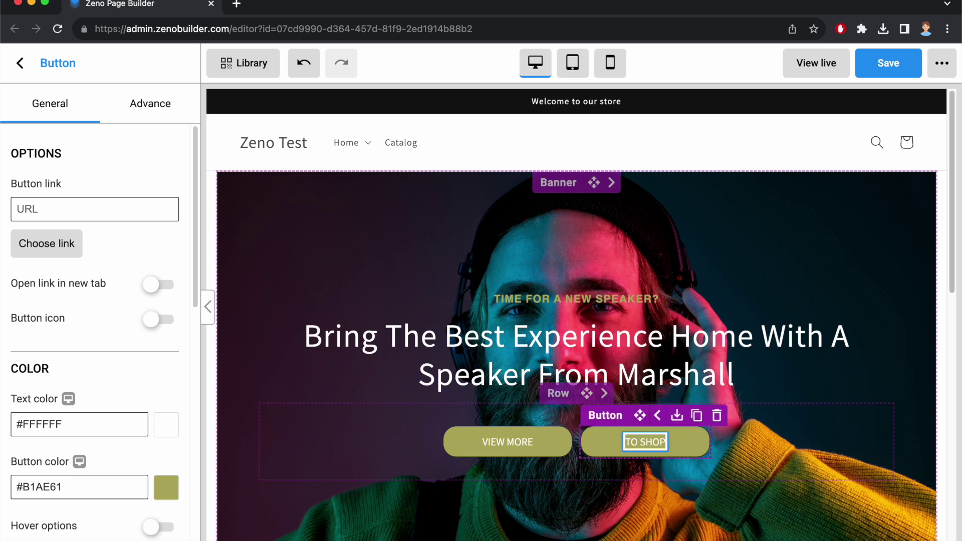
Make the TO SHOP button's color fully transparent by setting its alpha value to 0.
{"action": "scroll", "coordinate": [127, 299], "scroll_direction": "down", "scroll_amount": 2}
{"action": "left_click", "coordinate": [79, 389]}
{"action": "left_click", "coordinate": [166, 394]}
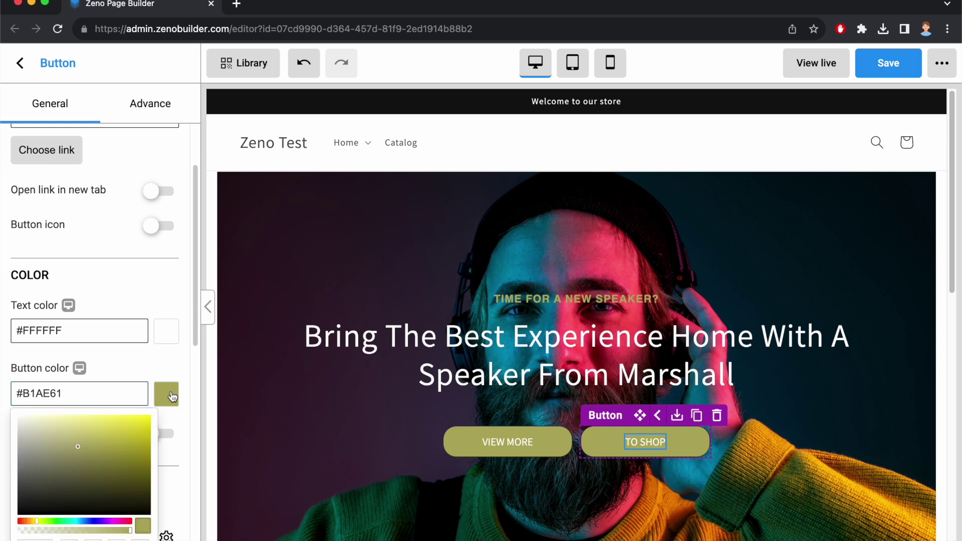
{"action": "scroll", "coordinate": [134, 510], "scroll_direction": "down", "scroll_amount": 1}
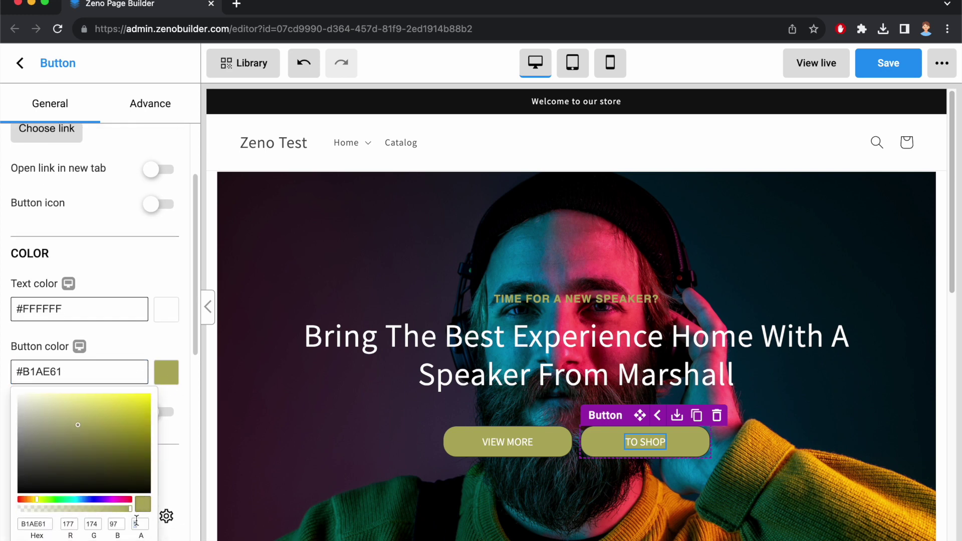
{"action": "type", "text": "0"}
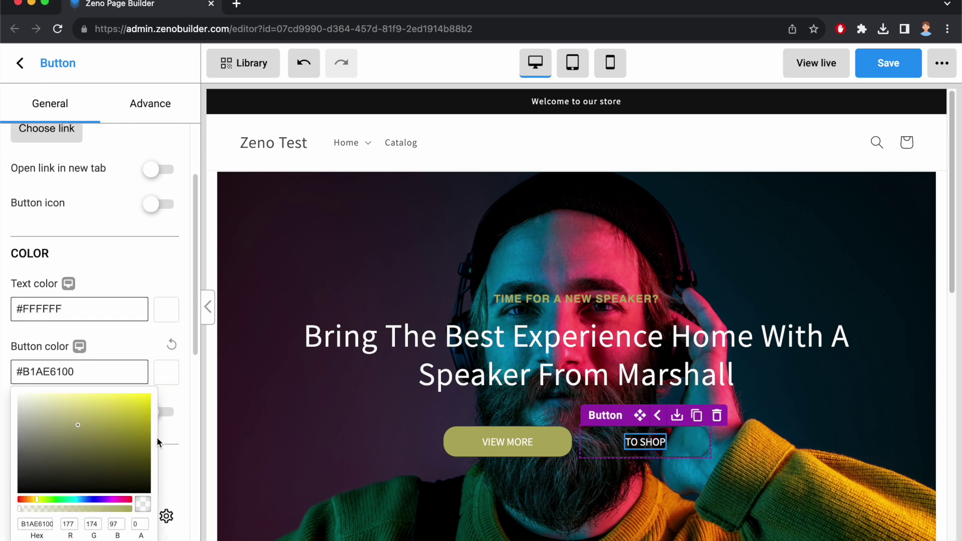
{"action": "left_click", "coordinate": [125, 339]}
Set the TO SHOP button's border width to 2 px on all four sides.
{"action": "left_click", "coordinate": [157, 116]}
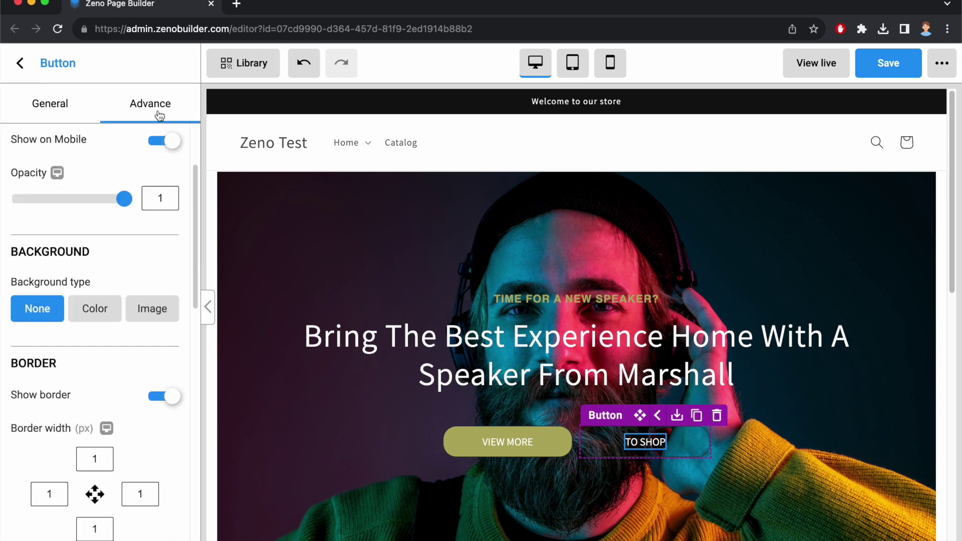
{"action": "scroll", "coordinate": [104, 347], "scroll_direction": "up", "scroll_amount": 4}
{"action": "scroll", "coordinate": [103, 351], "scroll_direction": "down", "scroll_amount": 6}
{"action": "scroll", "coordinate": [103, 346], "scroll_direction": "down", "scroll_amount": 4}
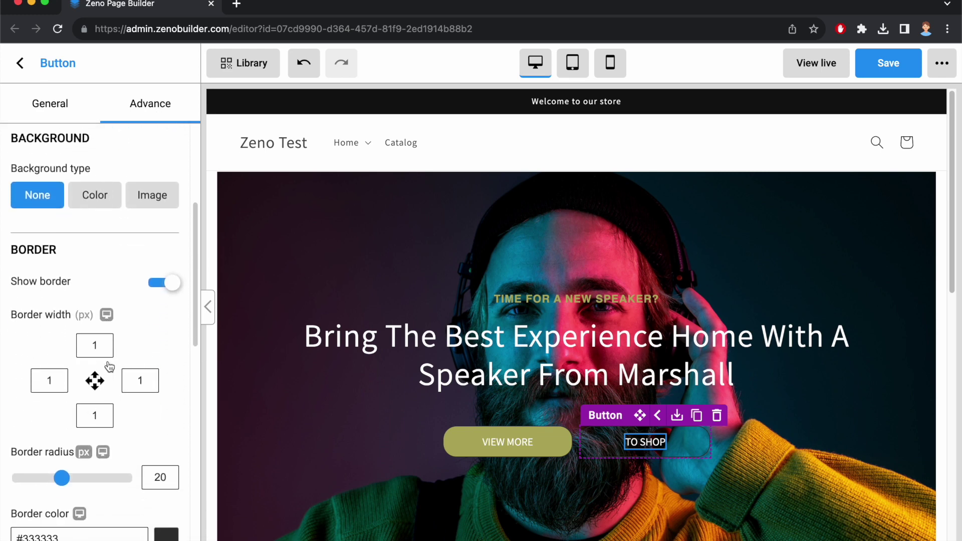
{"action": "left_click", "coordinate": [101, 310]}
{"action": "type", "text": "2"}
{"action": "left_click", "coordinate": [48, 350]}
{"action": "type", "text": "2"}
{"action": "left_click", "coordinate": [104, 374]}
{"action": "type", "text": "2"}
{"action": "left_click", "coordinate": [141, 350]}
{"action": "type", "text": "2"}
Change the TO SHOP button's border color to white and leave its settings.
{"action": "scroll", "coordinate": [137, 403], "scroll_direction": "down", "scroll_amount": 3}
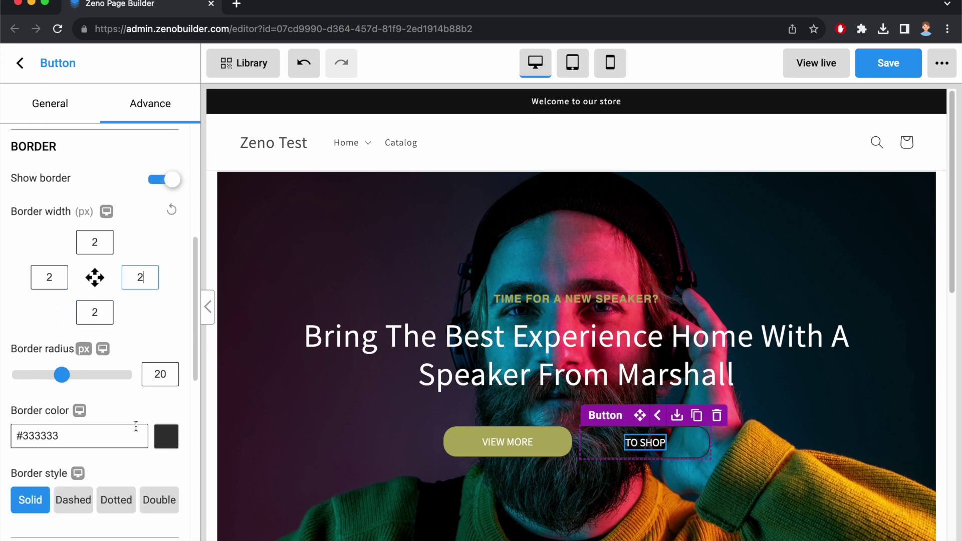
{"action": "left_click", "coordinate": [169, 440]}
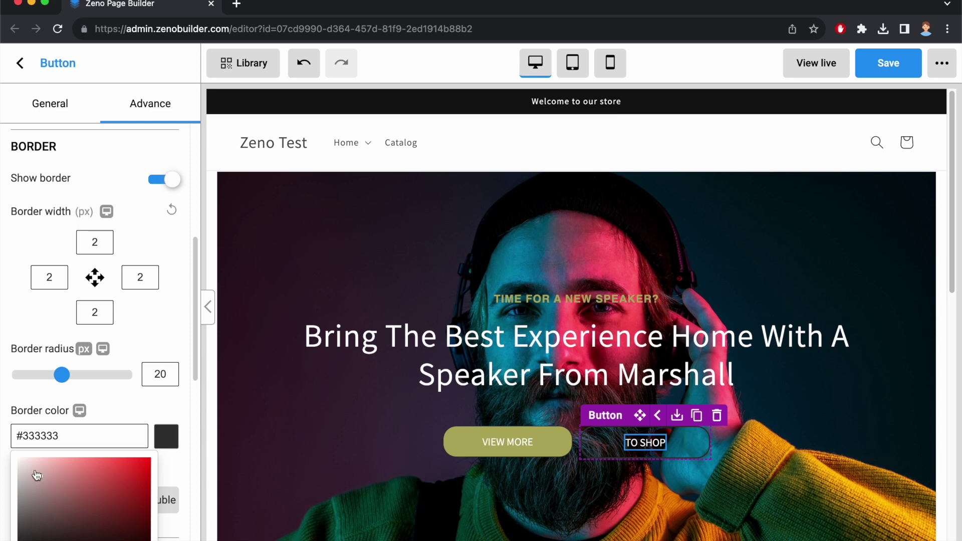
{"action": "left_click_drag", "start_coordinate": [35, 473], "coordinate": [7, 443]}
{"action": "key", "text": "Escape"}
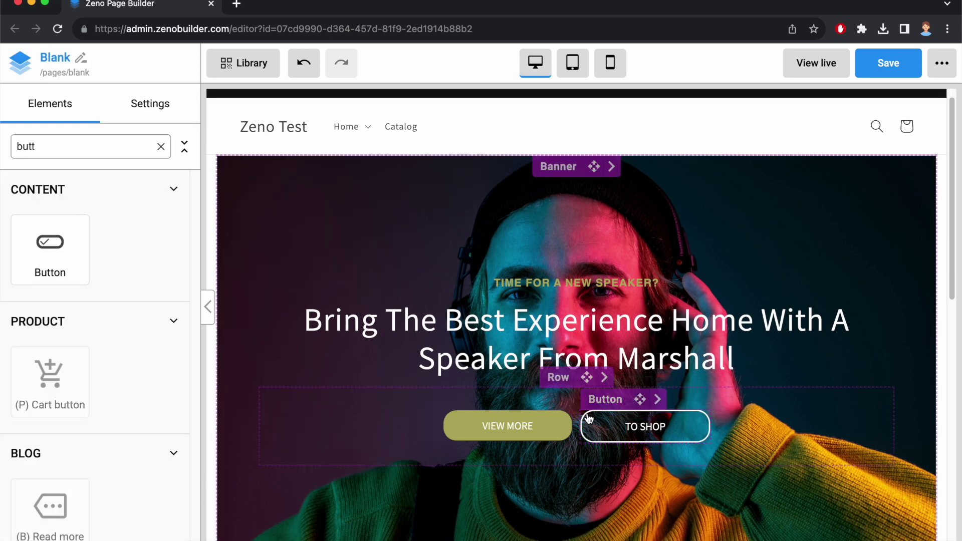
Set the VIEW MORE button's border width to 2 px on all four sides.
{"action": "left_click", "coordinate": [492, 405]}
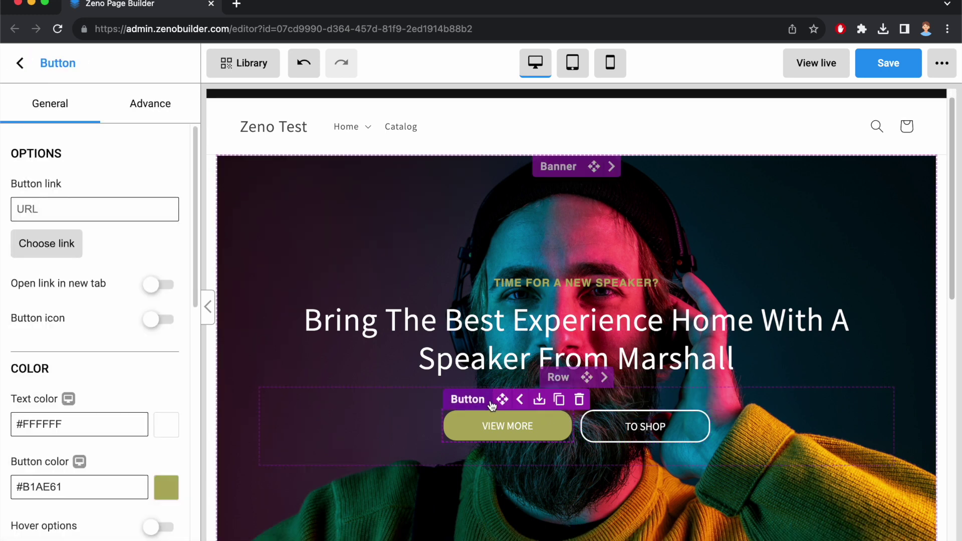
{"action": "left_click", "coordinate": [150, 104]}
{"action": "scroll", "coordinate": [114, 225], "scroll_direction": "down", "scroll_amount": 5}
{"action": "scroll", "coordinate": [113, 226], "scroll_direction": "down", "scroll_amount": 2}
{"action": "double_click", "coordinate": [94, 306]}
{"action": "type", "text": "2"}
{"action": "double_click", "coordinate": [49, 341]}
{"action": "type", "text": "2"}
{"action": "double_click", "coordinate": [95, 375]}
{"action": "type", "text": "2"}
{"action": "double_click", "coordinate": [140, 340]}
{"action": "type", "text": "2"}
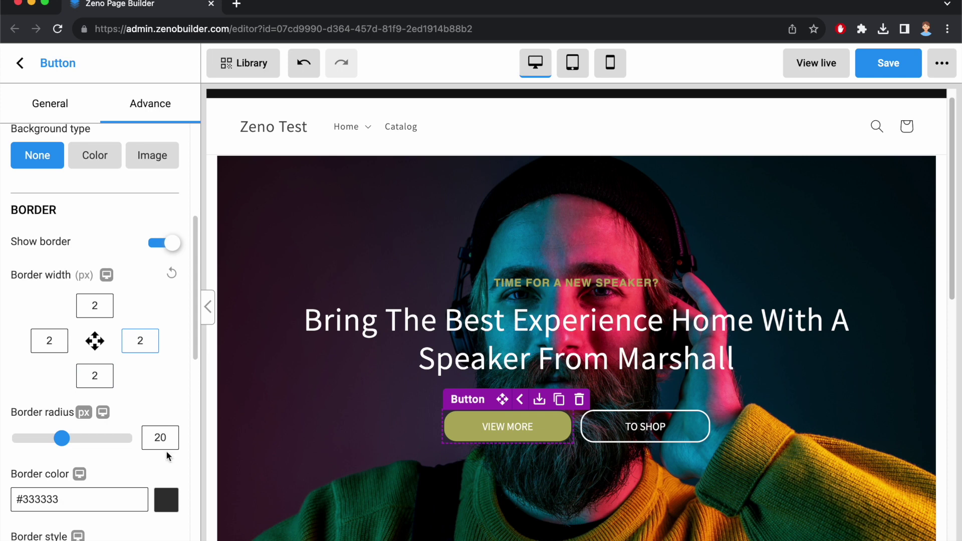
Change the VIEW MORE button's border color to the saved olive swatch that matches its fill.
{"action": "scroll", "coordinate": [170, 455], "scroll_direction": "down", "scroll_amount": 3}
{"action": "left_click", "coordinate": [166, 423]}
{"action": "scroll", "coordinate": [111, 458], "scroll_direction": "down", "scroll_amount": 3}
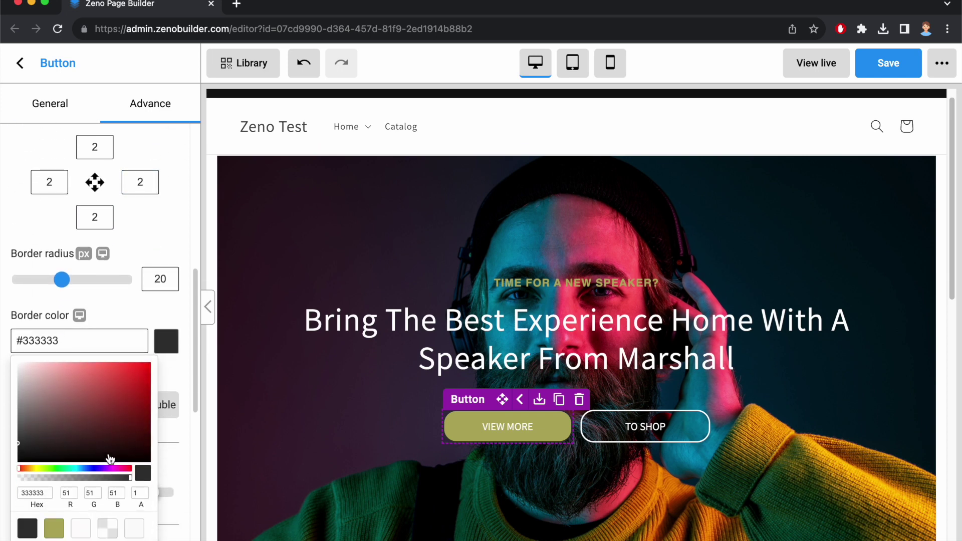
{"action": "left_click", "coordinate": [54, 528]}
{"action": "left_click", "coordinate": [406, 458]}
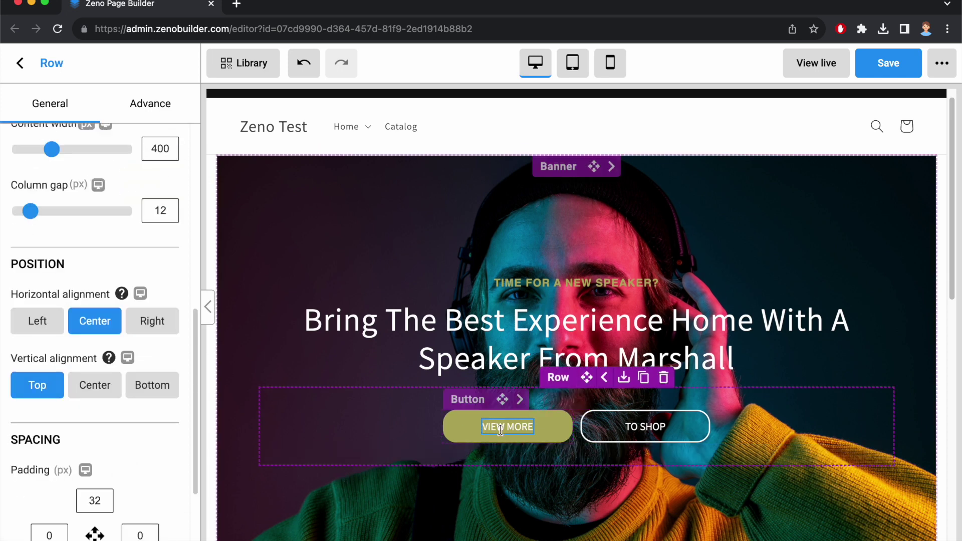
Increase the banner's top and bottom padding to 200 px each.
{"action": "scroll", "coordinate": [845, 255], "scroll_direction": "down", "scroll_amount": 1}
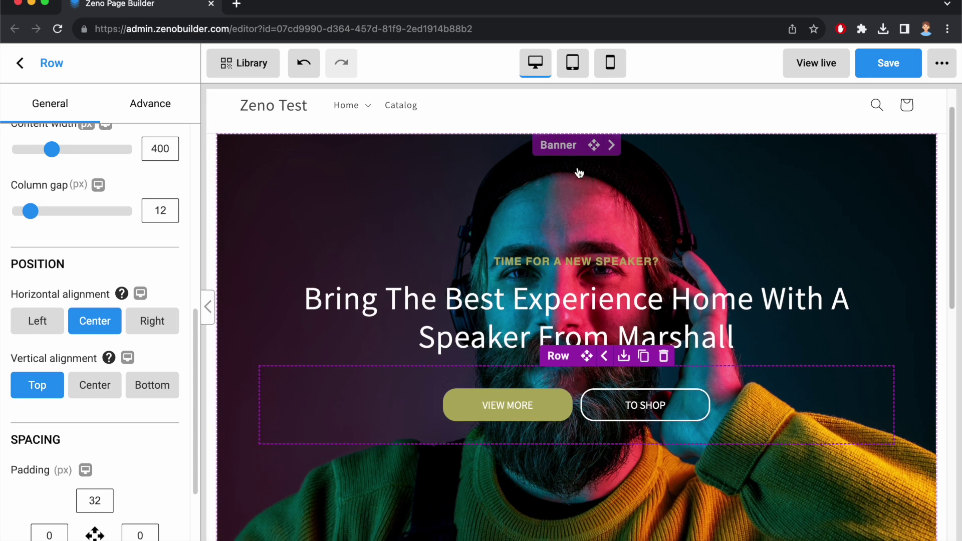
{"action": "left_click", "coordinate": [559, 148]}
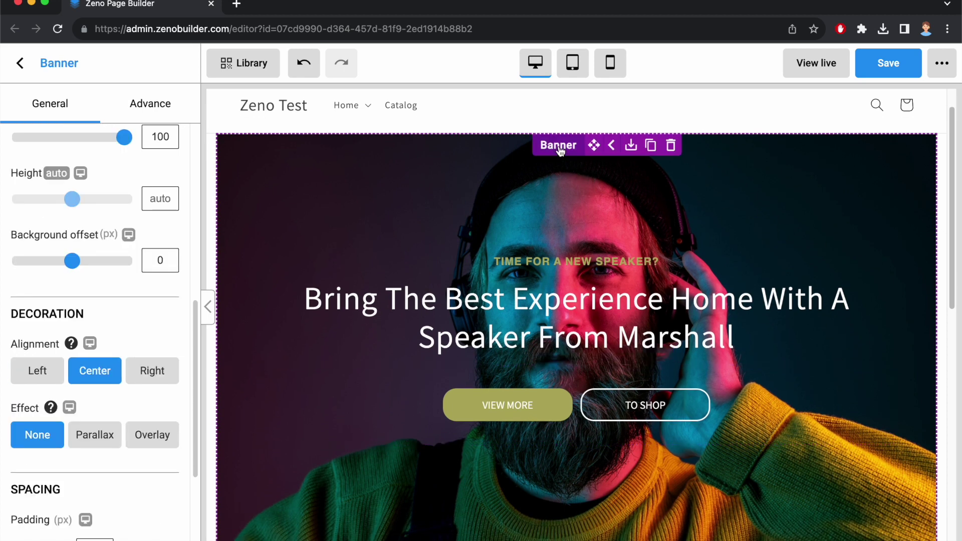
{"action": "scroll", "coordinate": [28, 336], "scroll_direction": "down", "scroll_amount": 5}
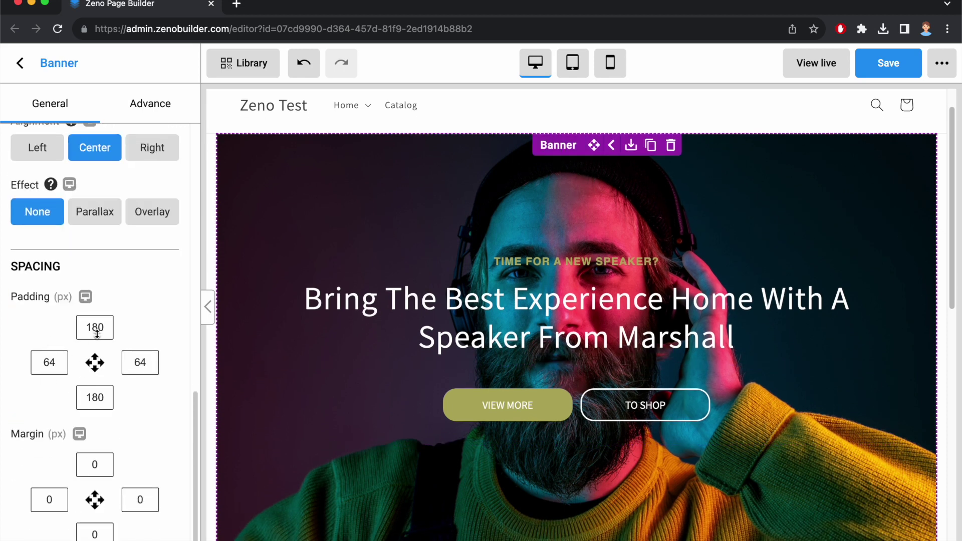
{"action": "double_click", "coordinate": [99, 327]}
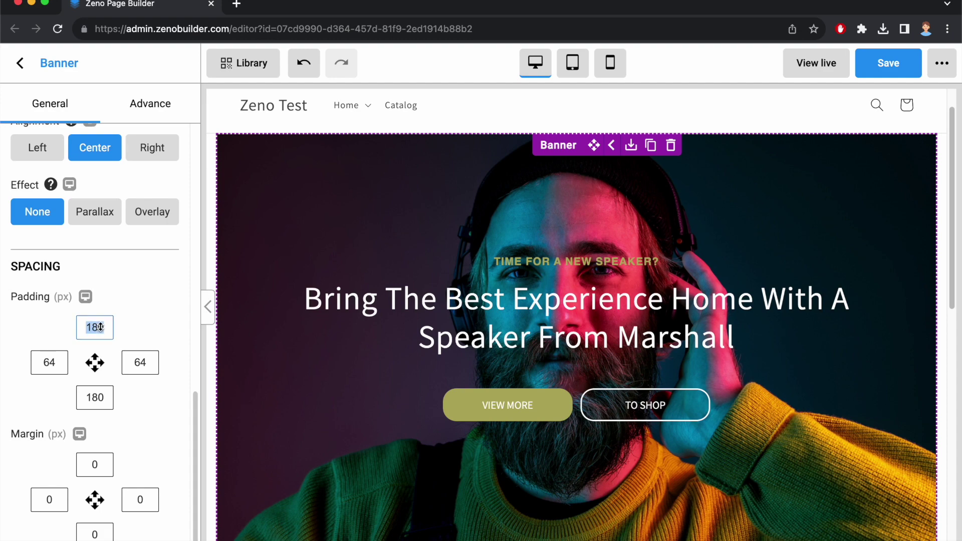
{"action": "type", "text": "200"}
{"action": "scroll", "coordinate": [556, 376], "scroll_direction": "down", "scroll_amount": 3}
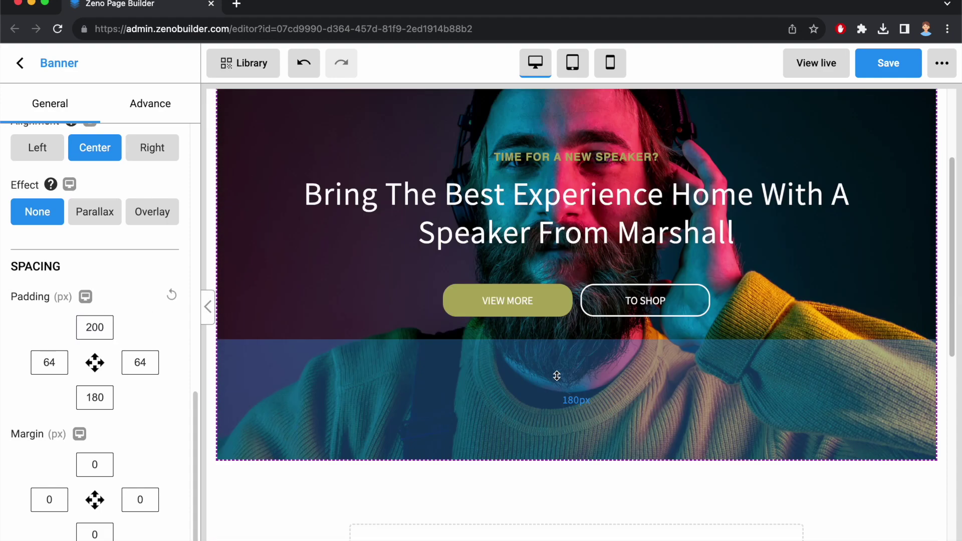
{"action": "mouse_move", "coordinate": [556, 380]}
{"action": "left_mouse_down"}
{"action": "mouse_move", "coordinate": [549, 398]}
{"action": "mouse_move", "coordinate": [552, 389]}
{"action": "left_mouse_up"}
{"action": "scroll", "coordinate": [506, 147], "scroll_direction": "up", "scroll_amount": 2}
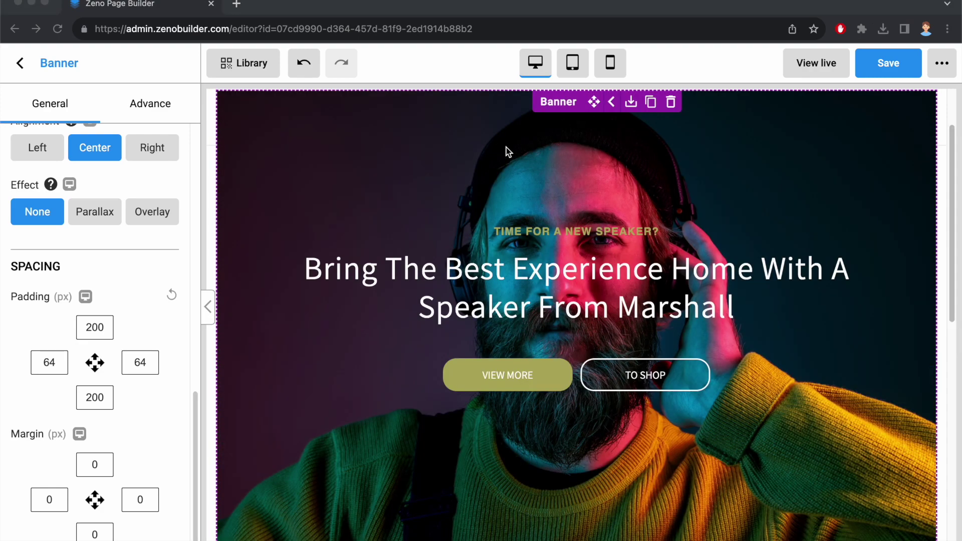